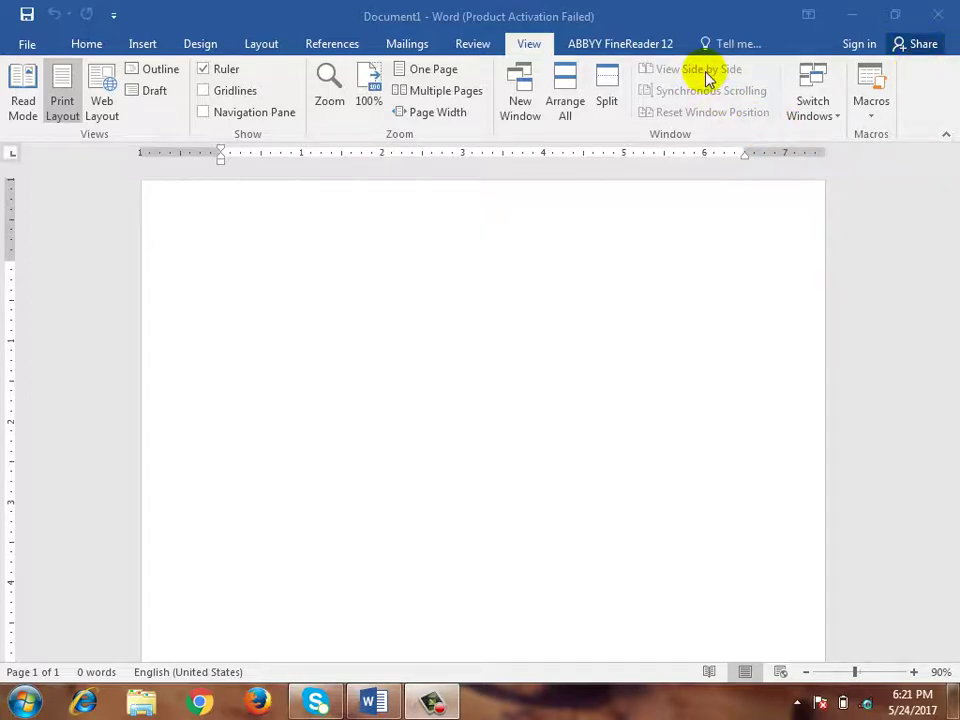
- Open the recent documents Report 2016 and Report 2016-2
click(38, 45)
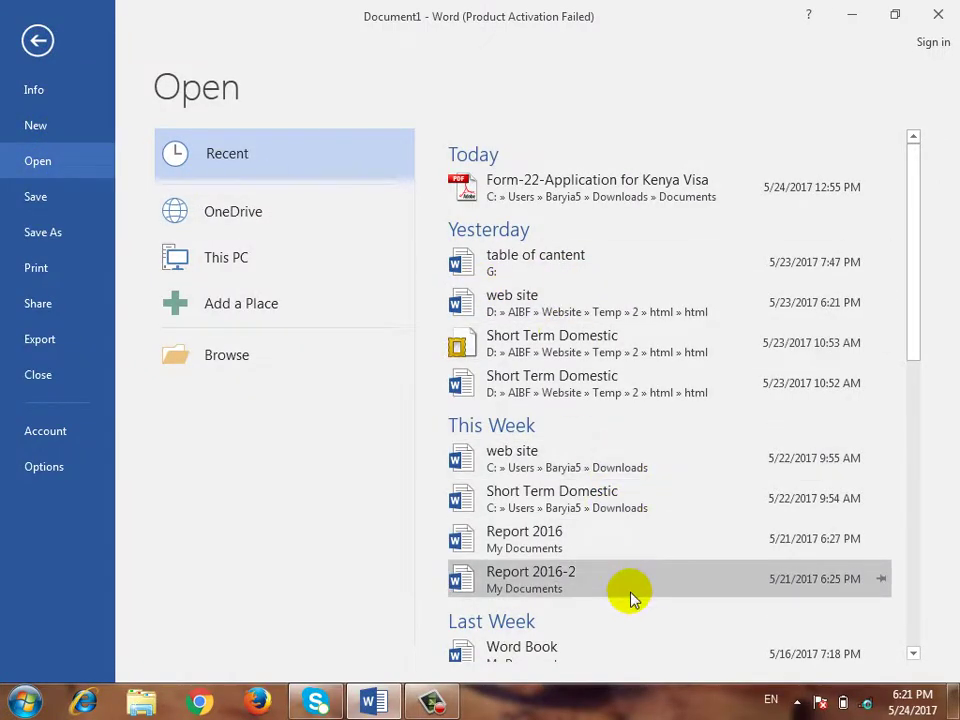
click(516, 535)
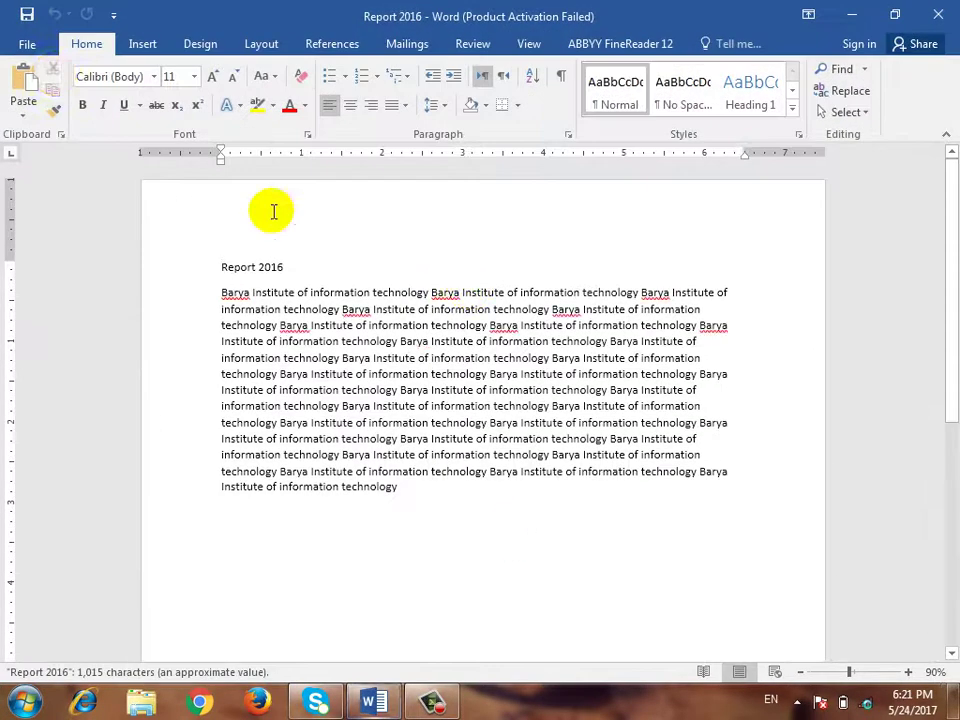
click(27, 44)
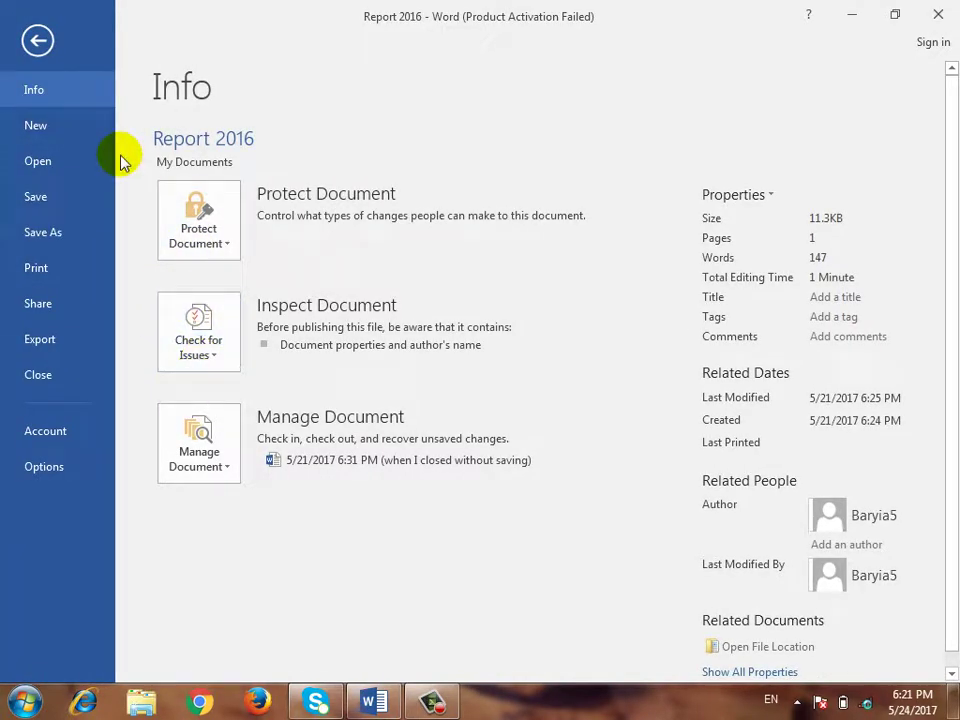
click(56, 159)
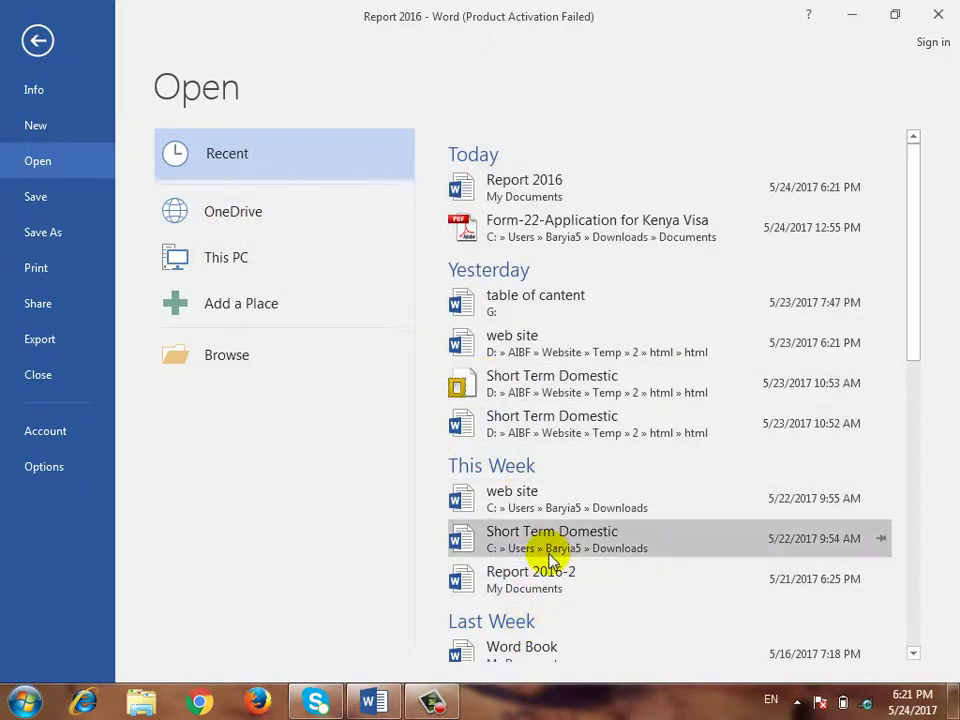
click(564, 582)
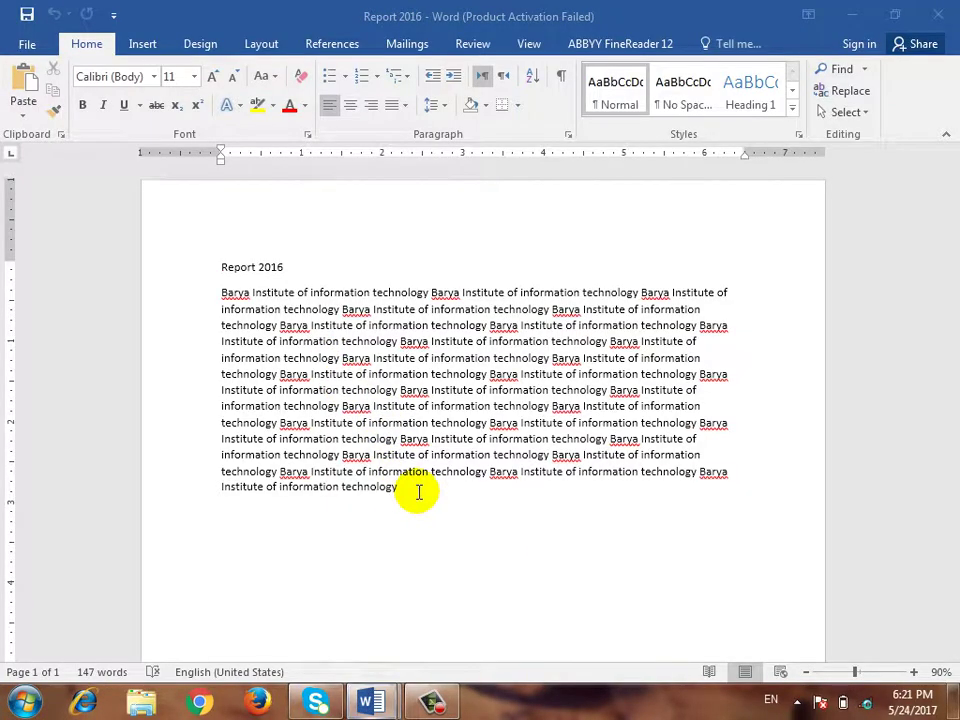
click(447, 708)
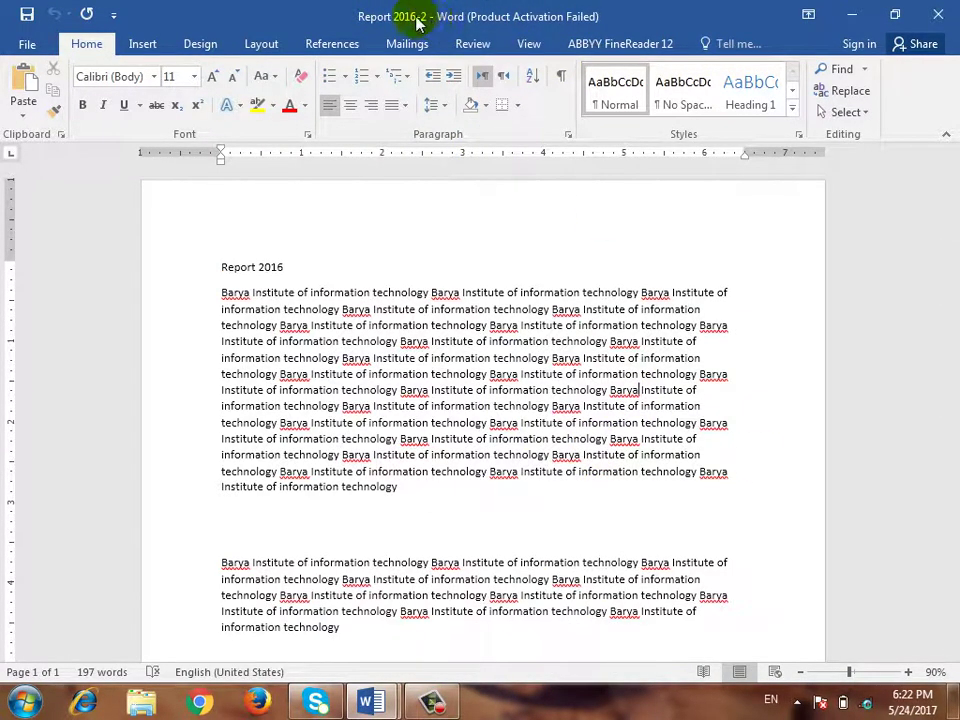
- Switch back to Report 2016, view it side by side with Report 2016-2, and scroll both documents together
click(387, 708)
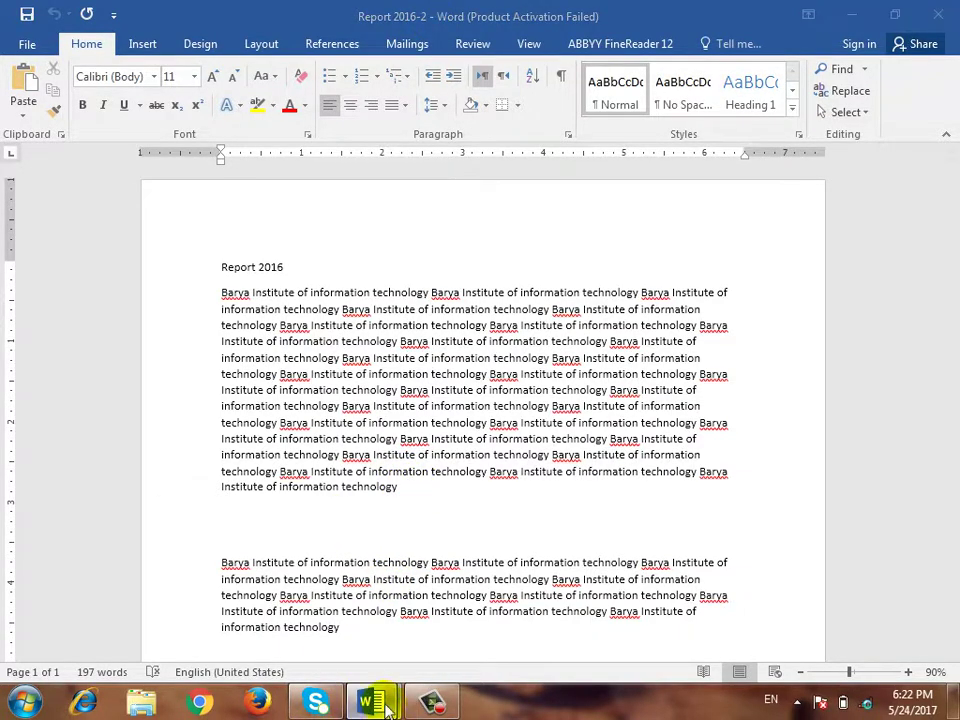
click(300, 542)
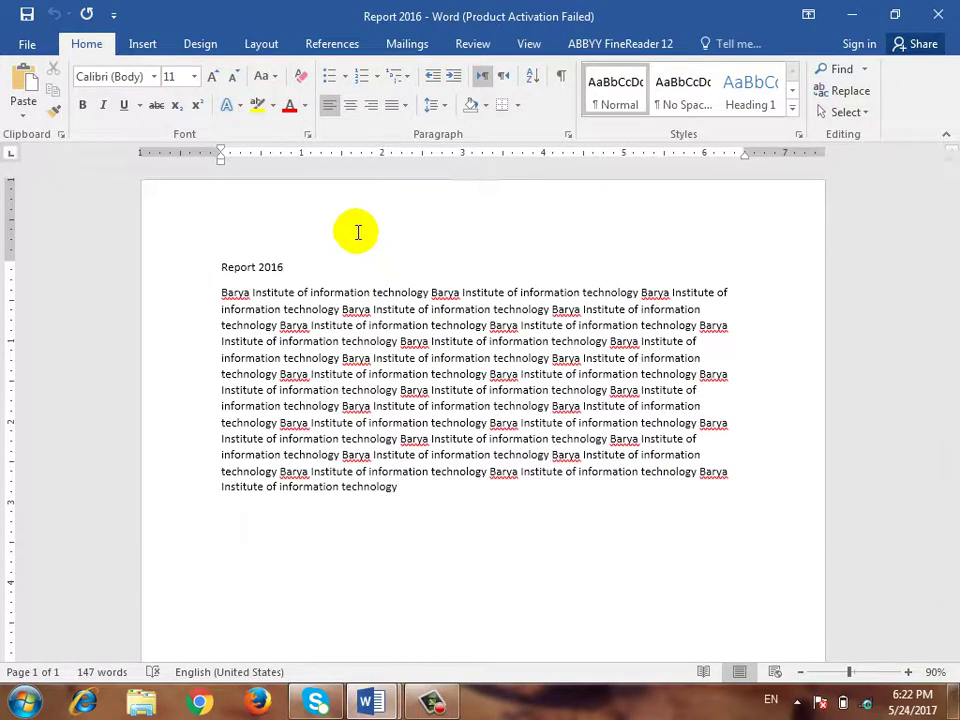
click(524, 45)
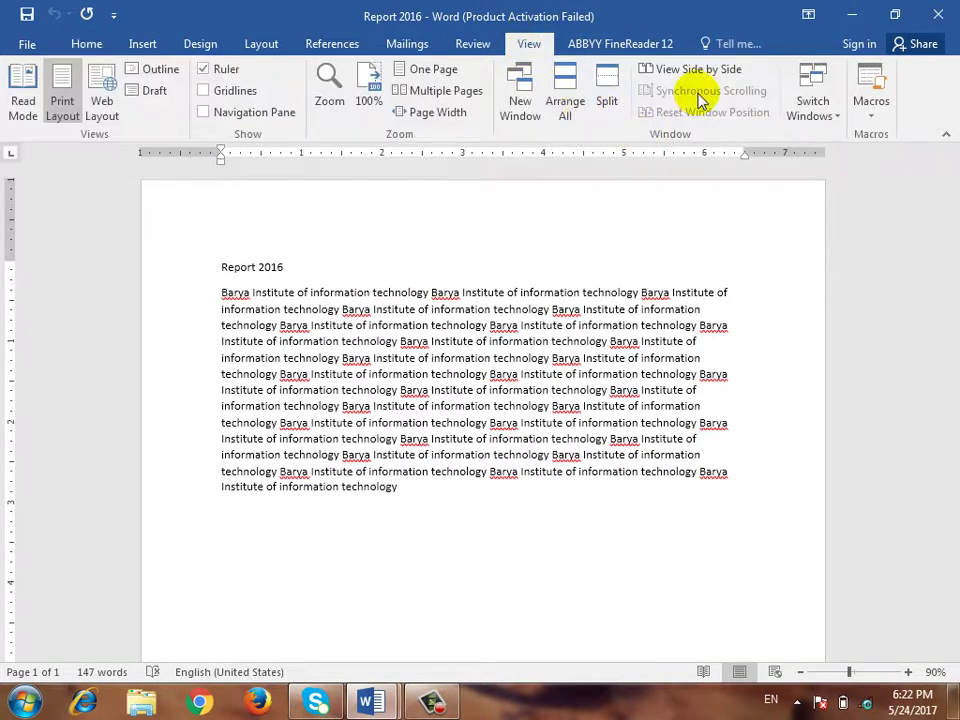
click(699, 72)
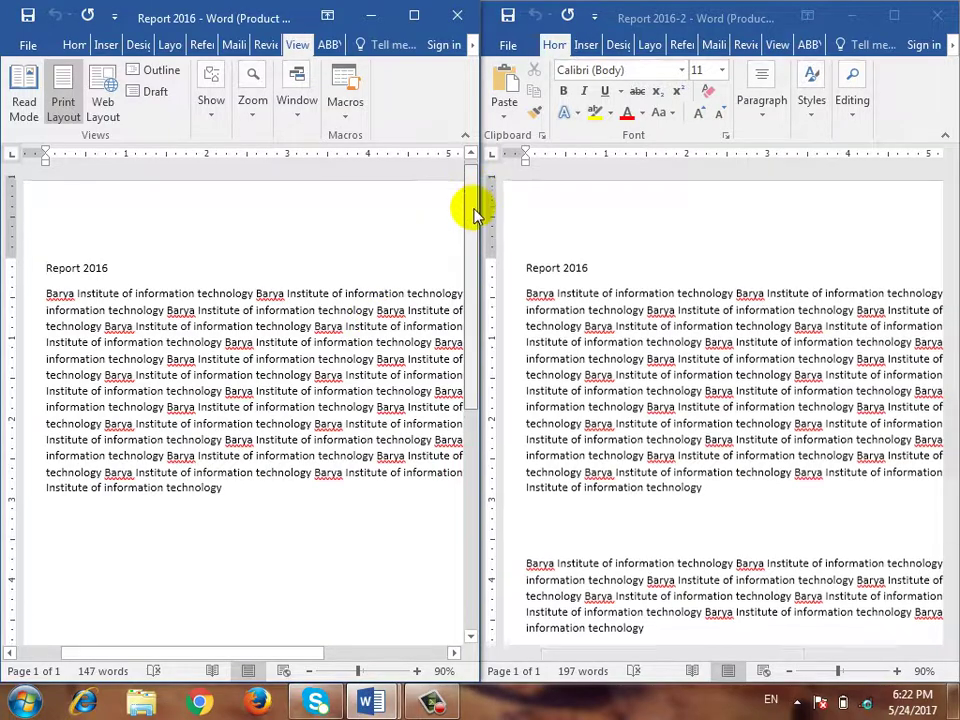
drag(476, 208, 452, 195)
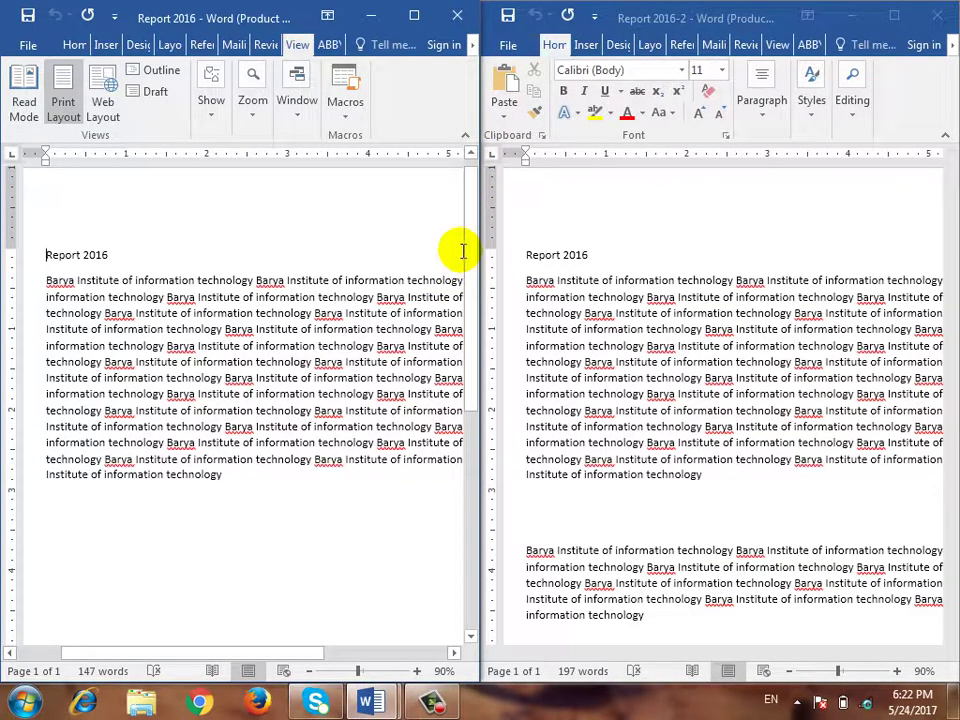
drag(467, 270, 480, 210)
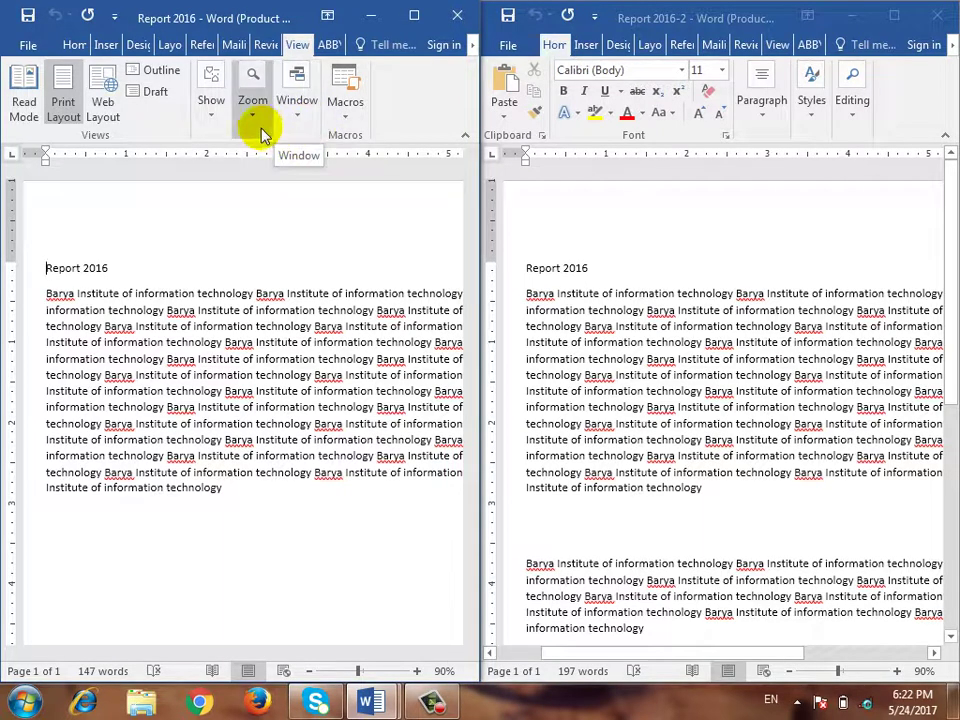
- Turn off synchronous scrolling in Report 2016 and scroll each of the side-by-side documents independently
click(210, 128)
click(212, 130)
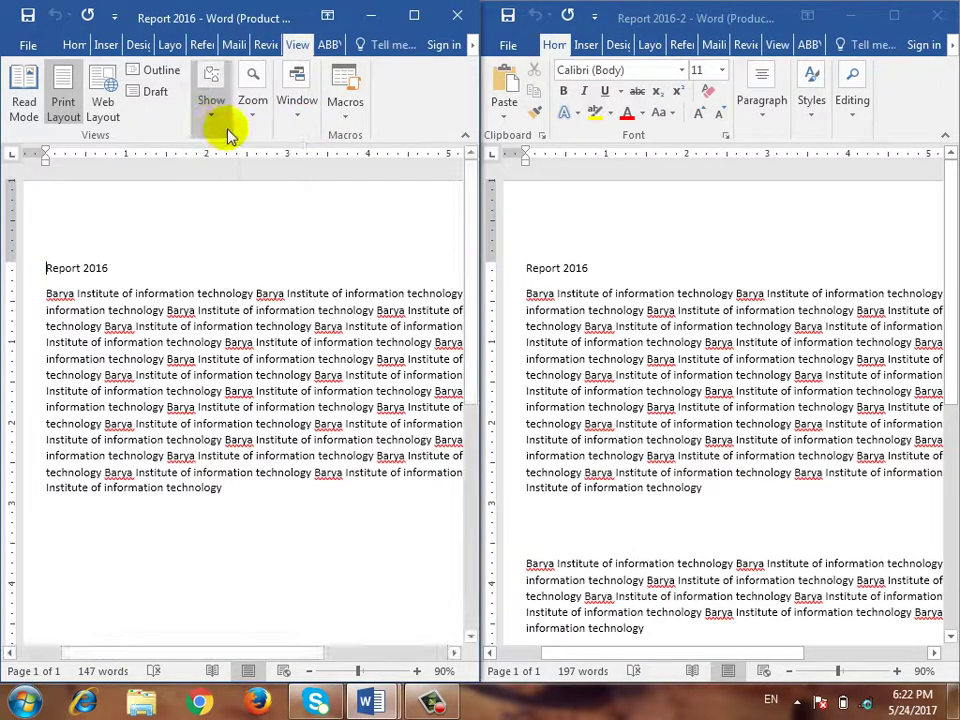
click(414, 17)
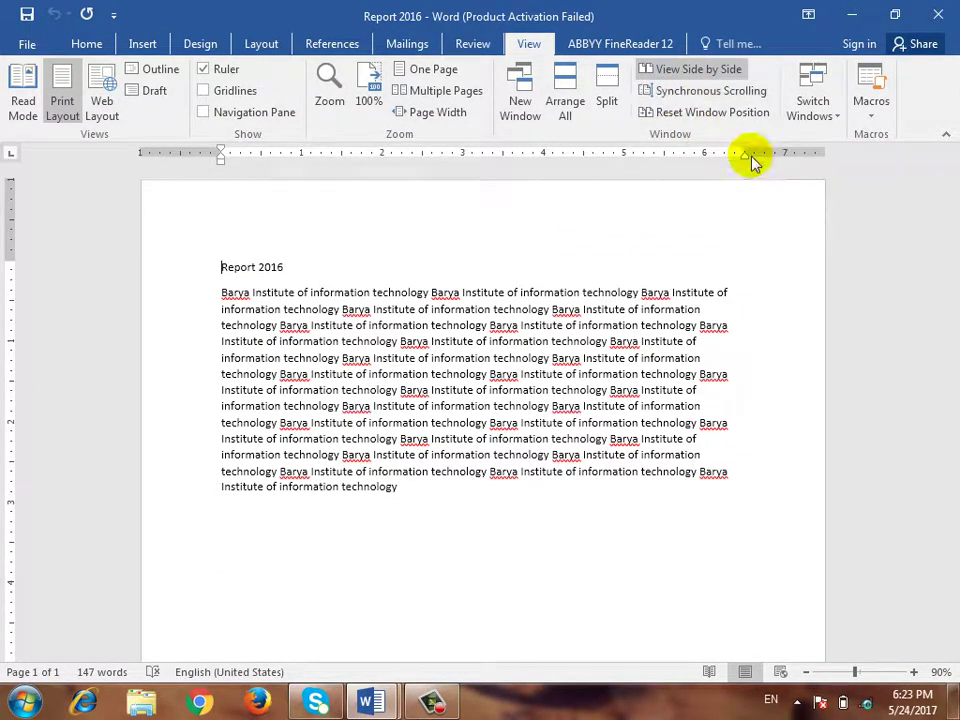
click(893, 16)
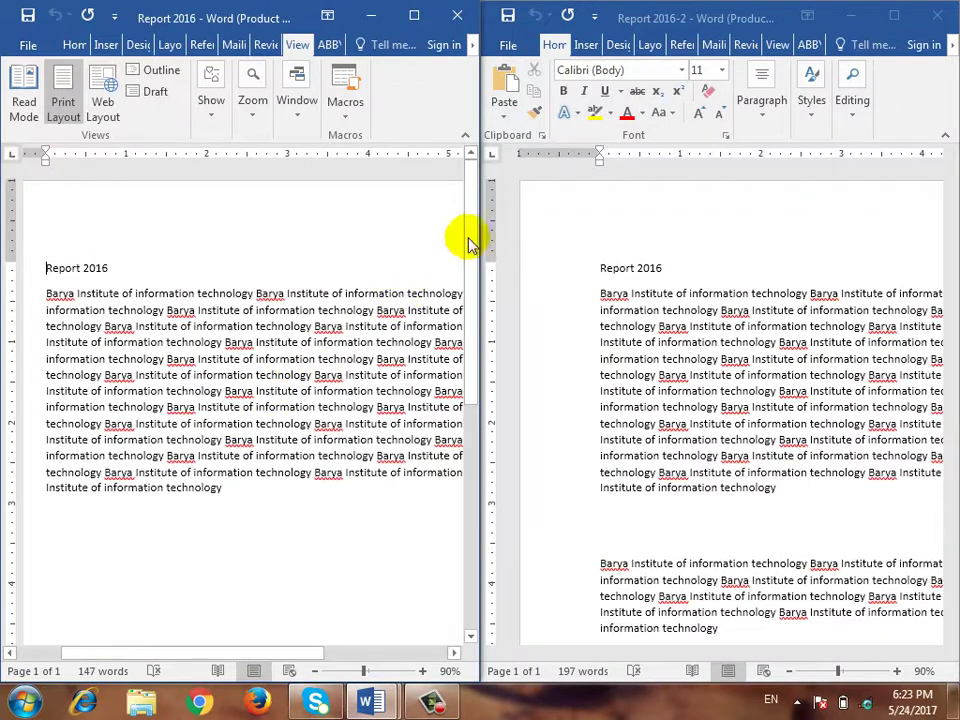
drag(466, 285, 476, 218)
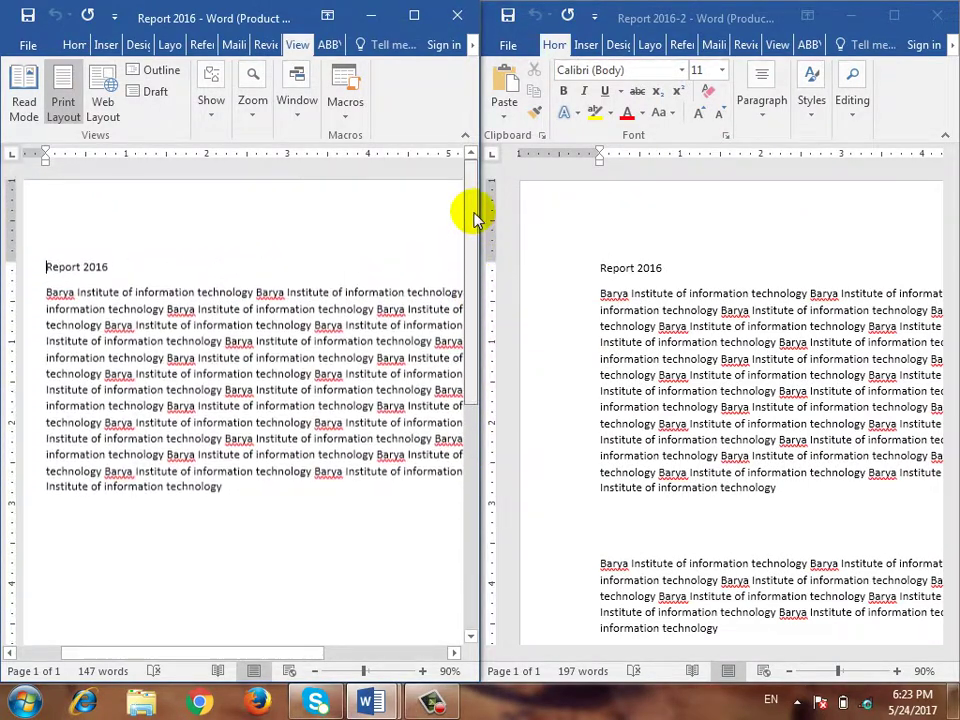
click(939, 257)
mouse_move(950, 232)
mouse_down()
mouse_move(945, 386)
mouse_move(947, 238)
mouse_up()
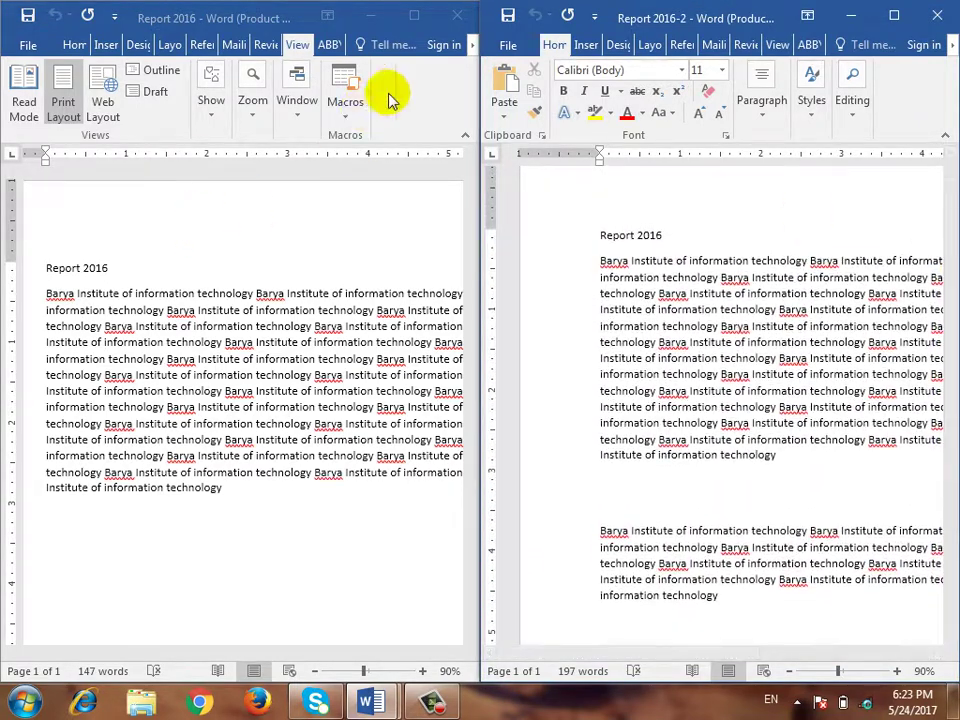
- Turn synchronous scrolling back on in Report 2016, restore the side-by-side windows and scroll both documents together
click(419, 16)
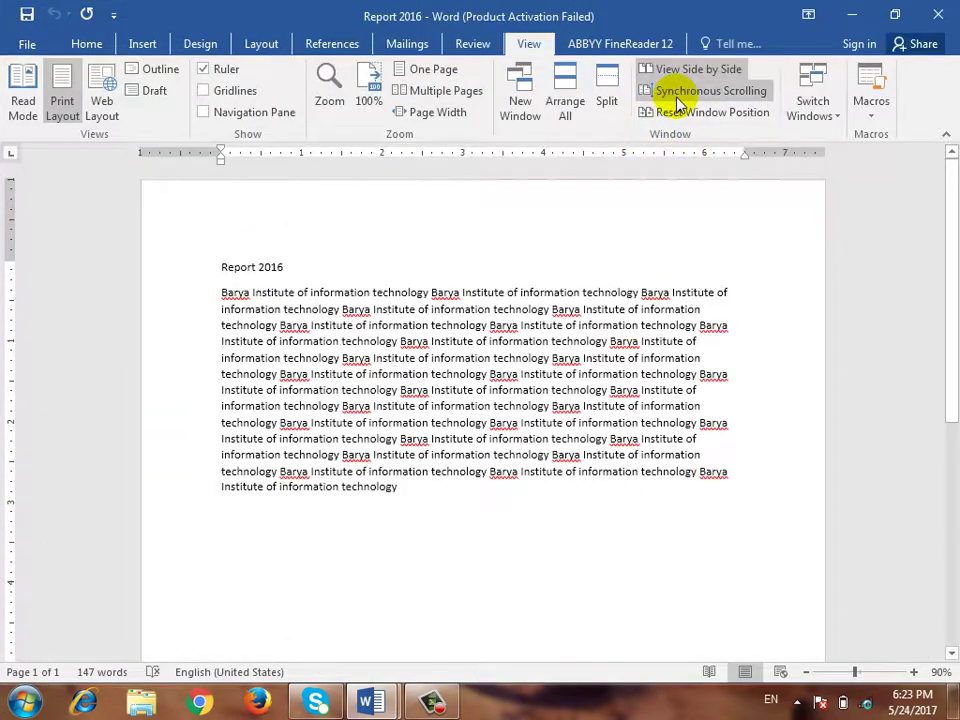
click(680, 100)
click(895, 14)
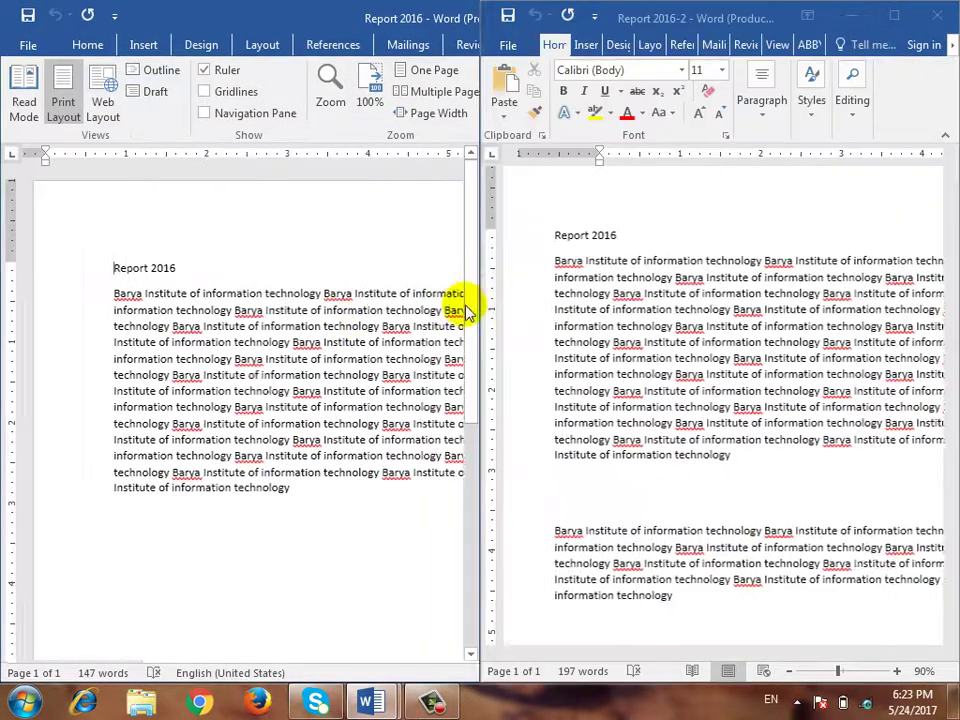
drag(476, 296, 470, 238)
- Maximize Report 2016, turn off its side-by-side view and turn that view on again
click(416, 14)
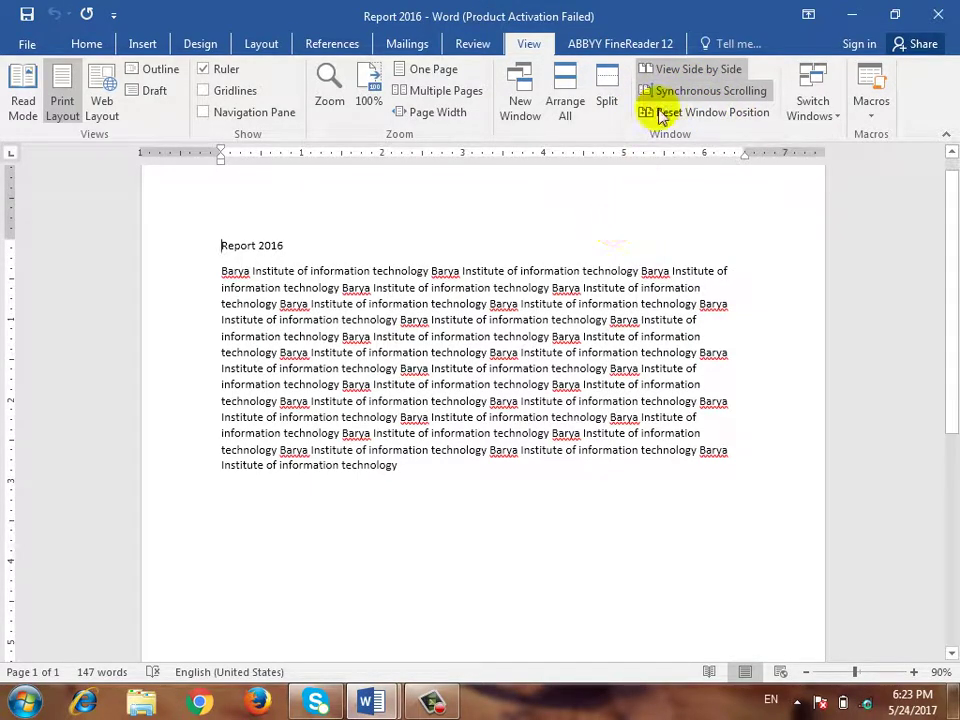
click(694, 69)
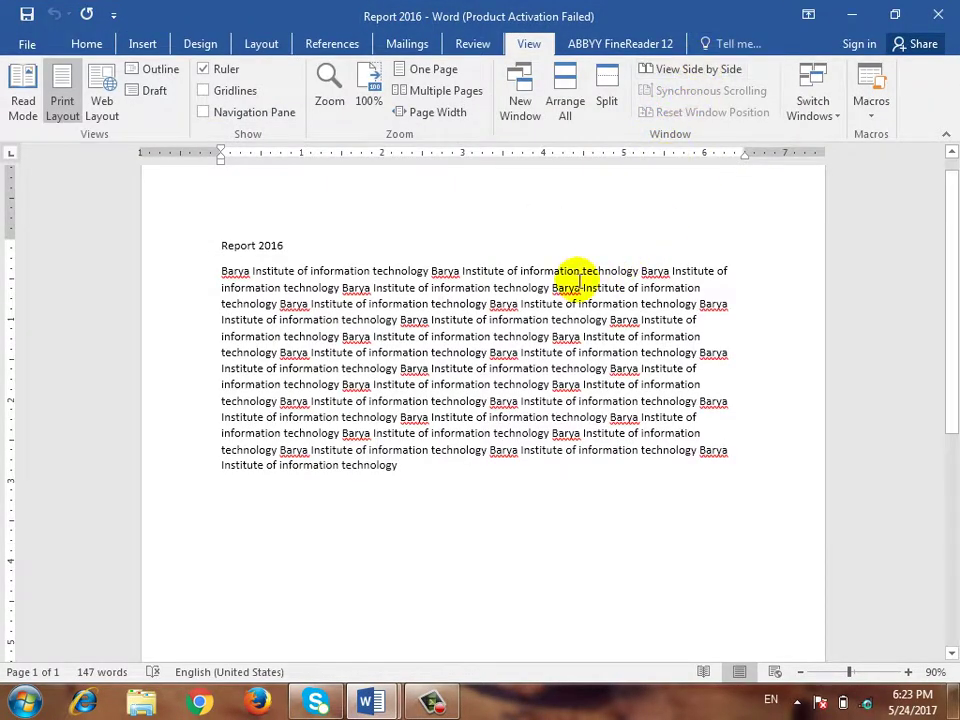
click(690, 71)
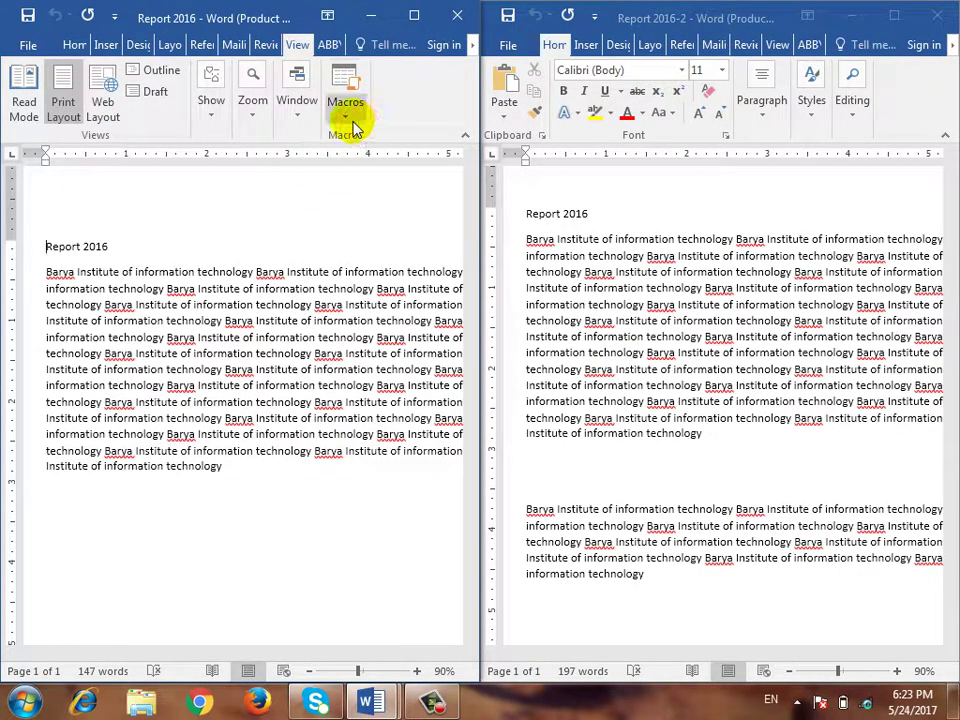
- Maximize Report 2016 and bring the two documents back side by side with Reset Window Position, repeating this once
click(300, 115)
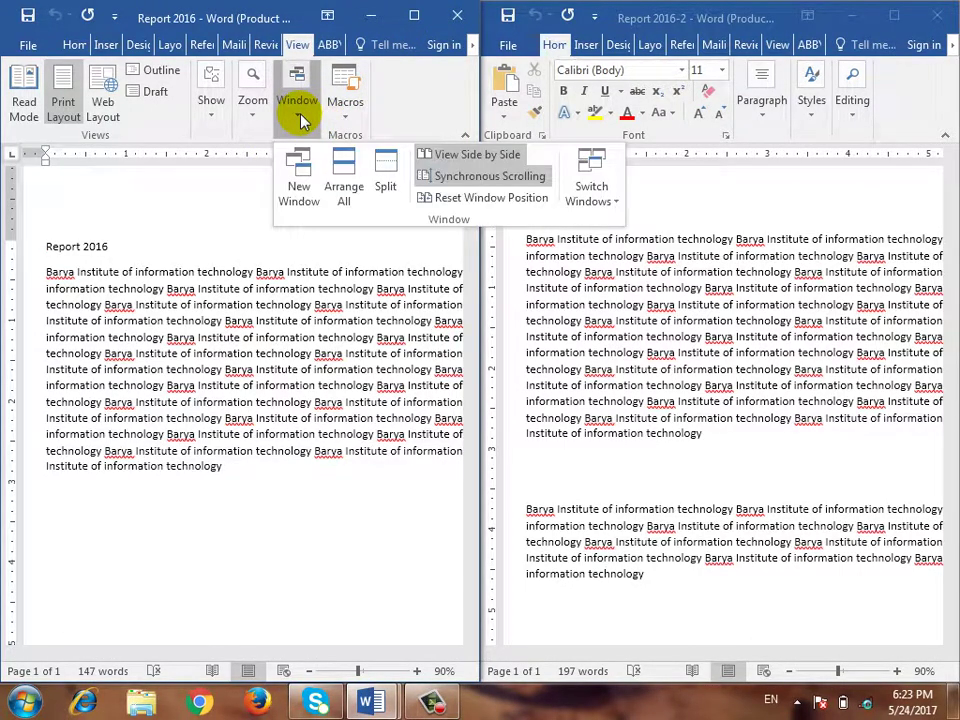
click(474, 203)
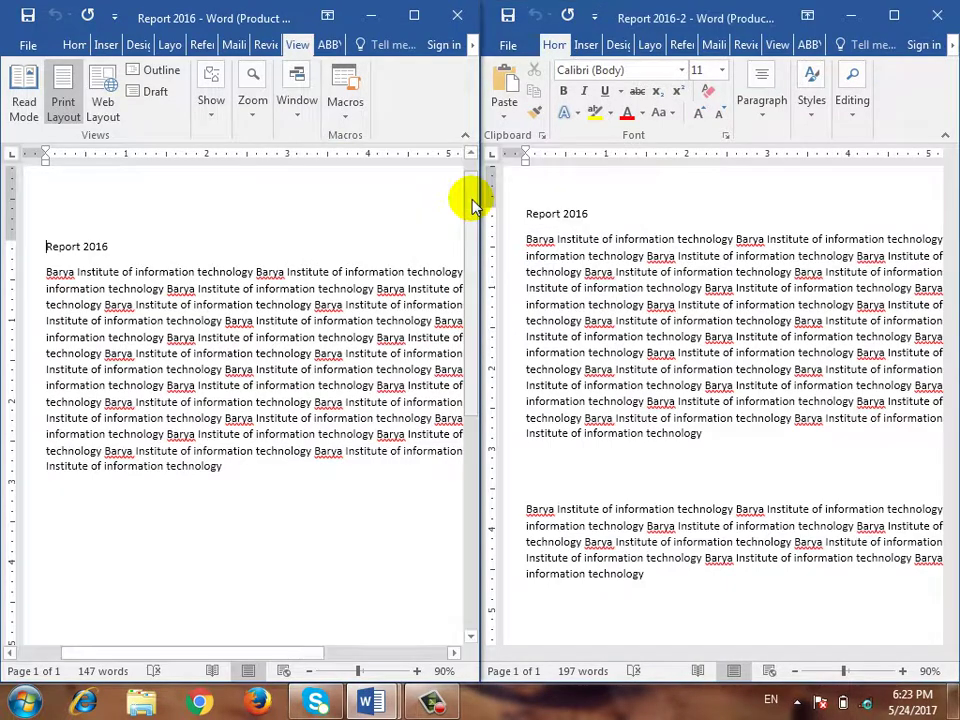
click(416, 17)
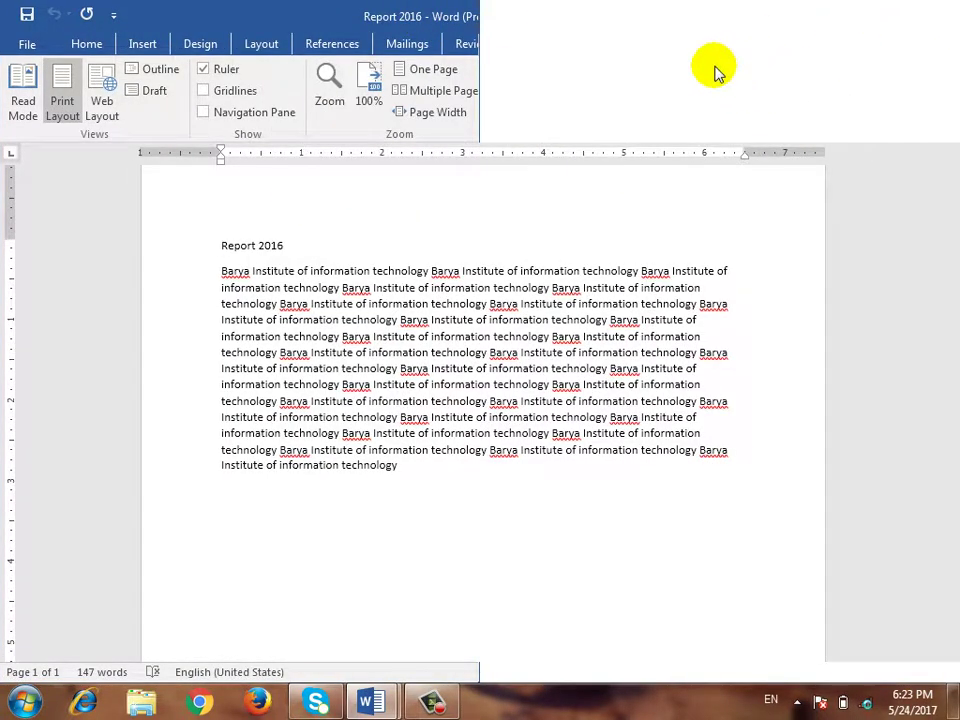
click(435, 705)
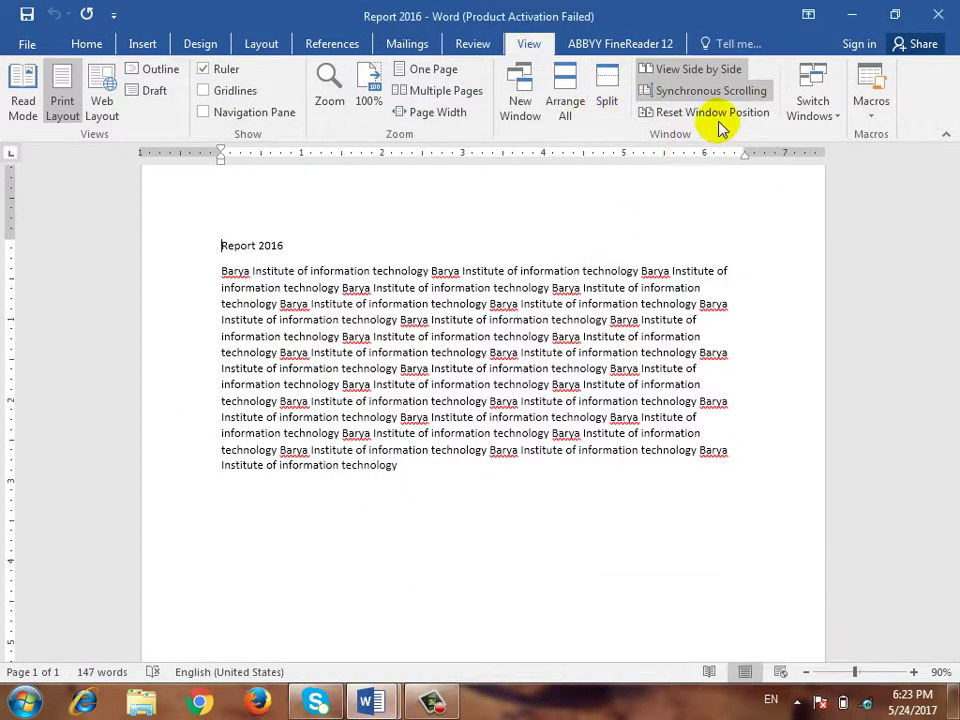
click(712, 113)
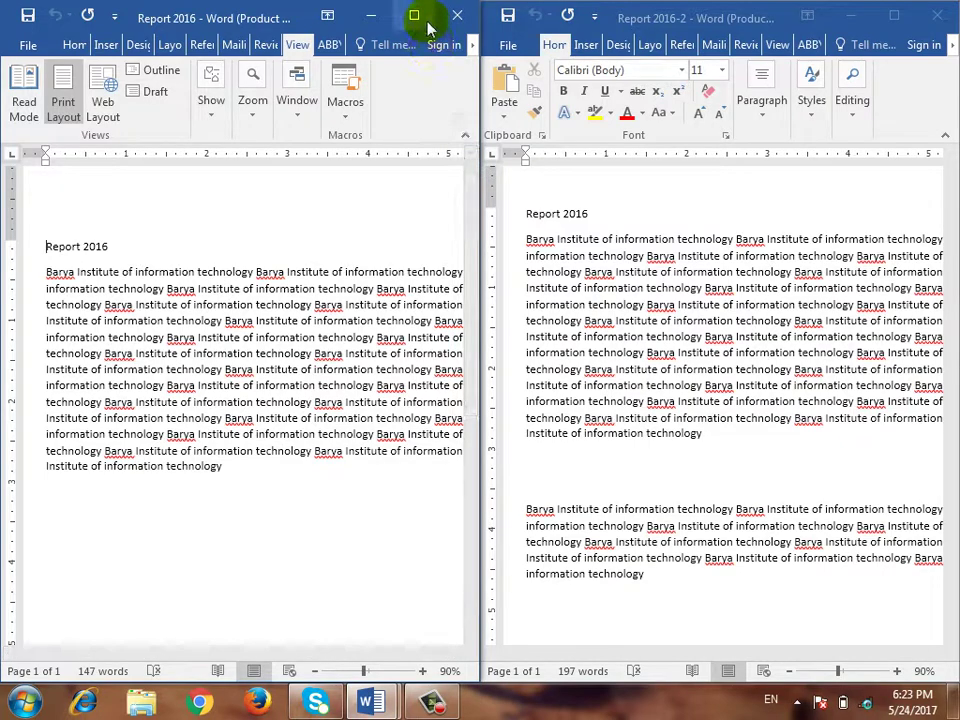
click(414, 16)
click(707, 121)
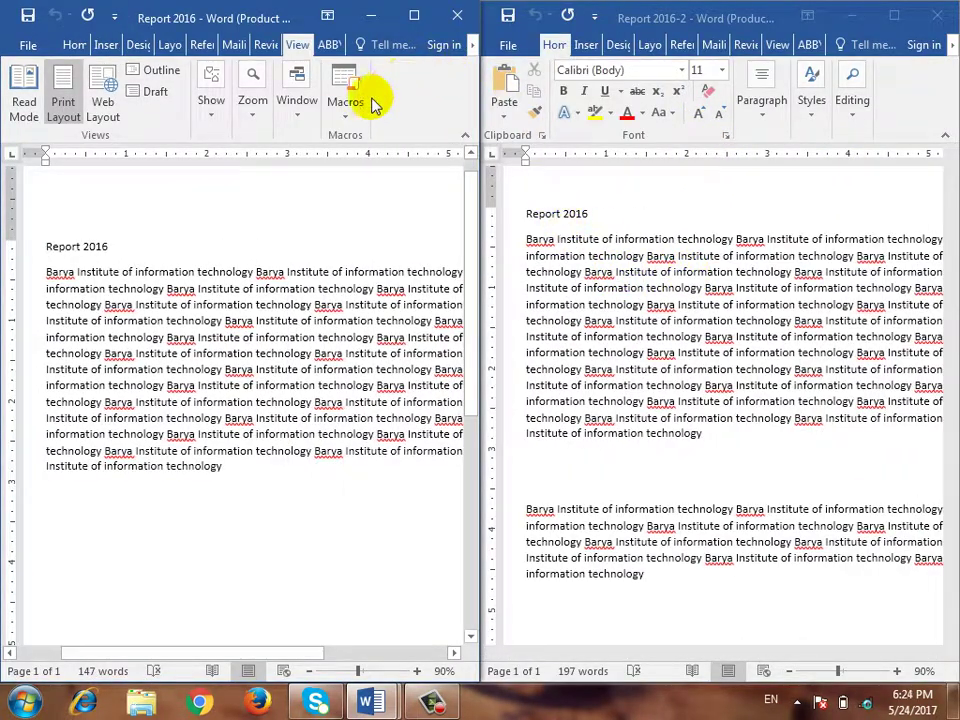
- Maximize Report 2016 and turn off View Side by Side
click(300, 105)
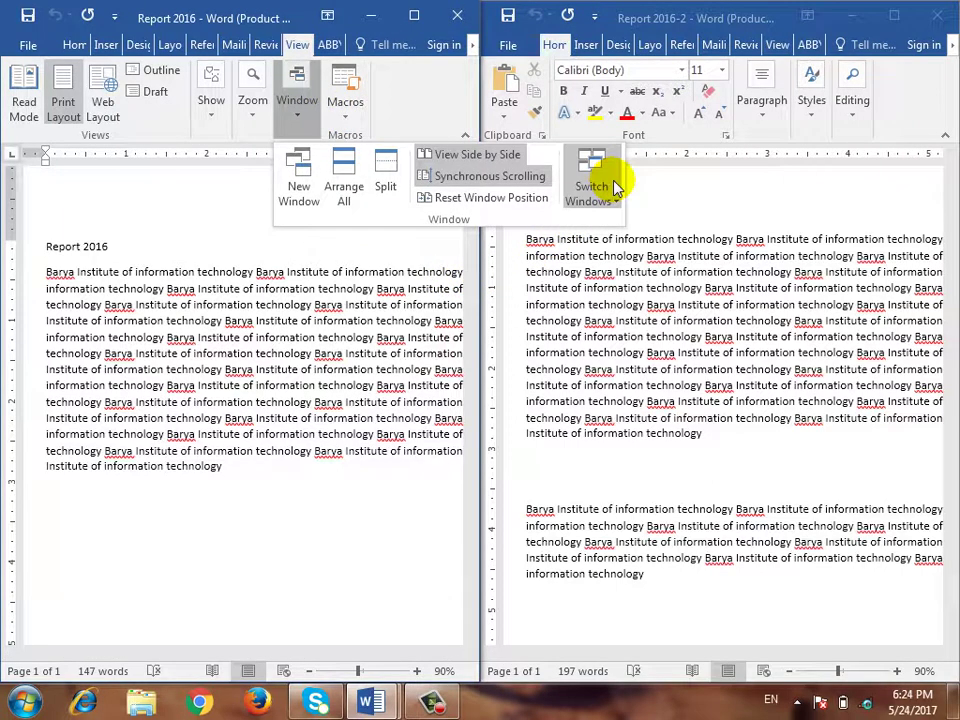
click(416, 17)
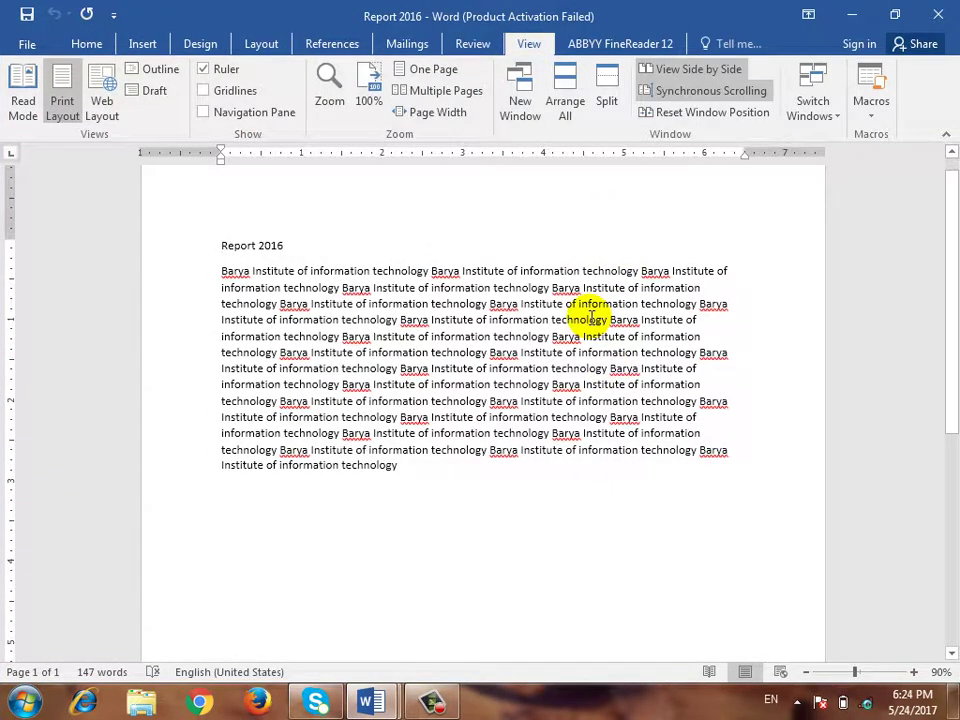
mouse_move(368, 702)
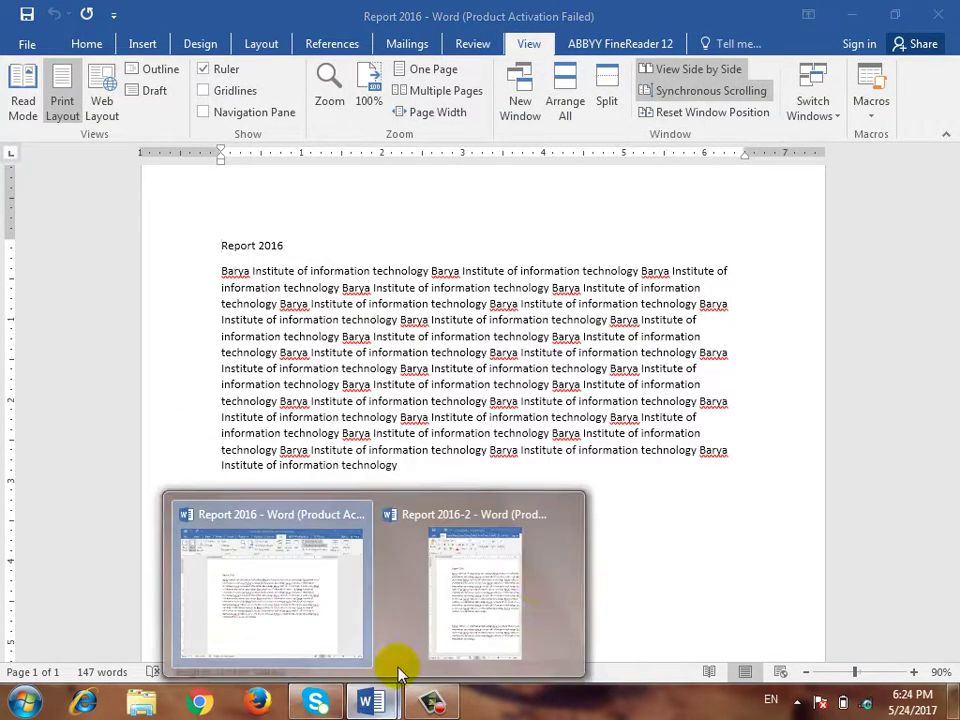
click(27, 44)
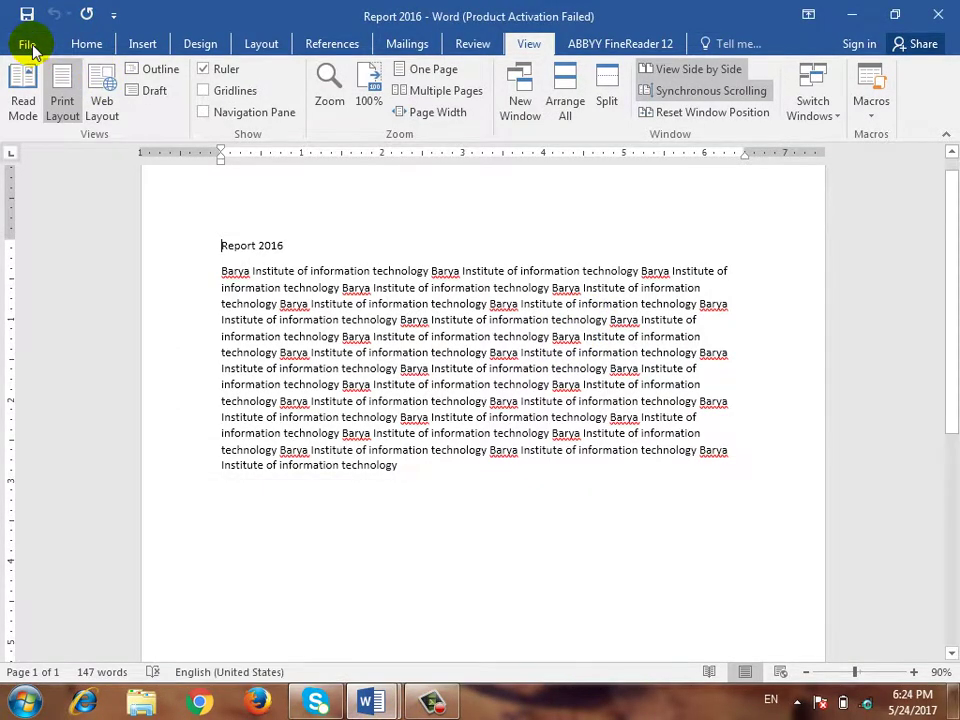
click(50, 52)
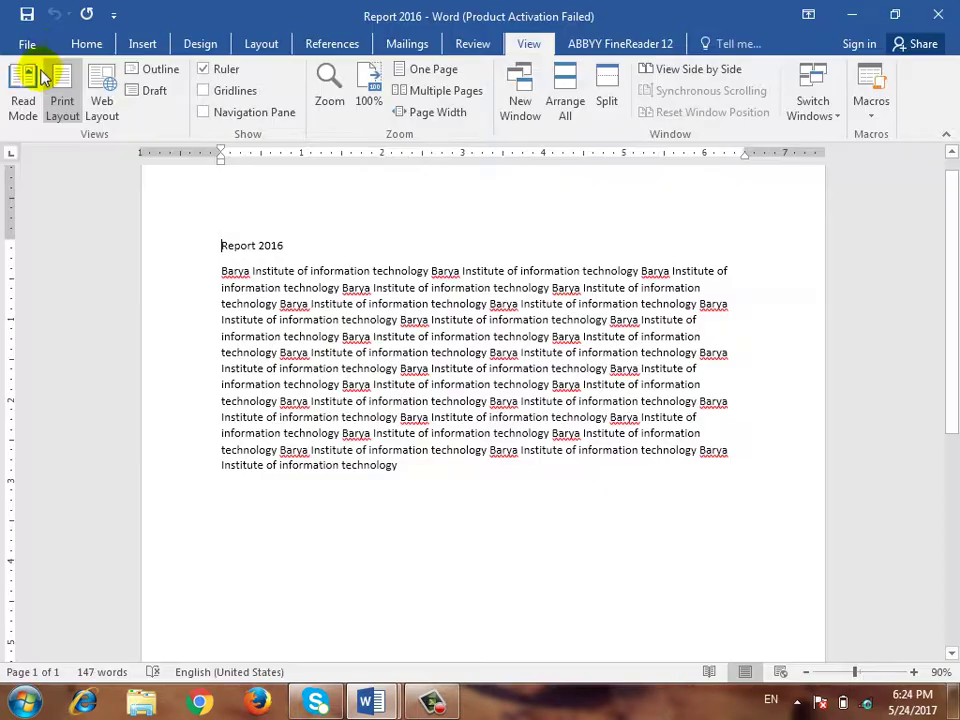
- Create a new blank document
click(32, 47)
click(30, 124)
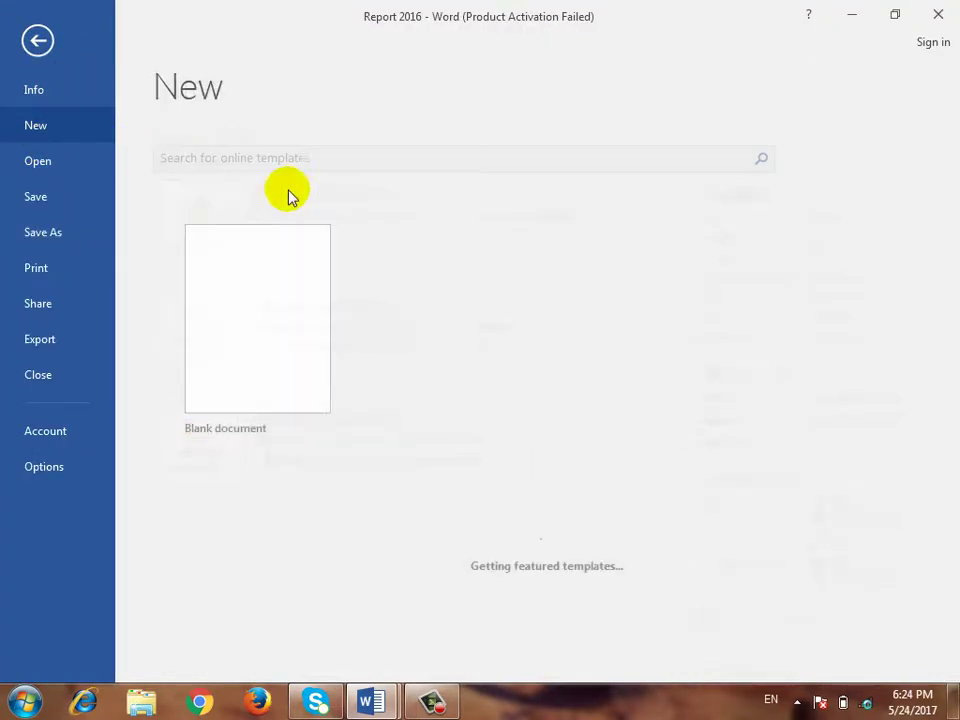
click(276, 304)
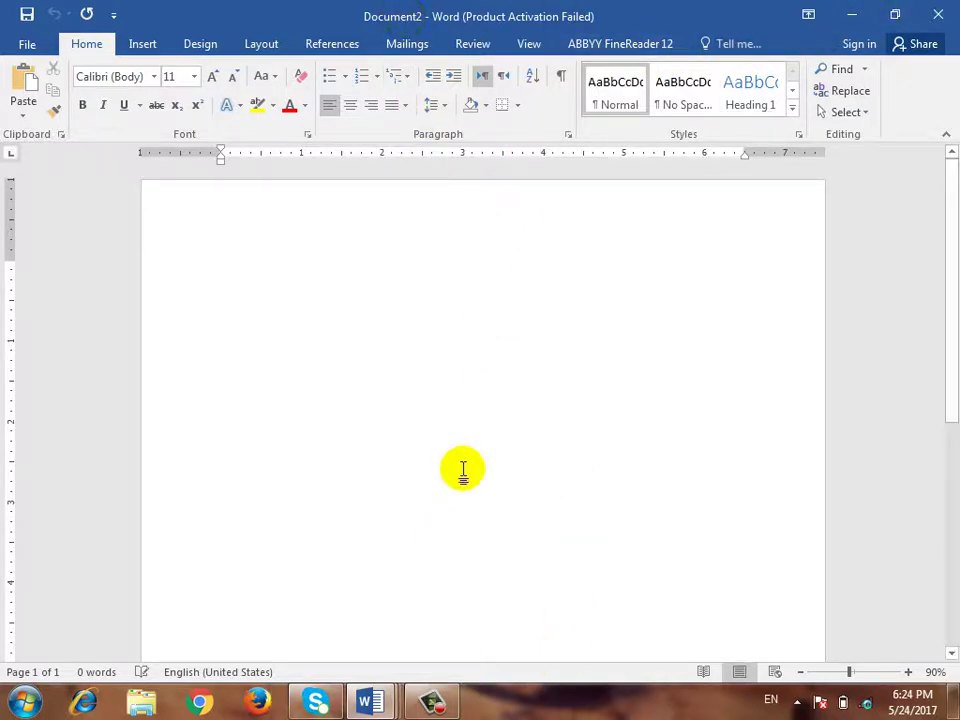
- Use Switch Windows to go from the blank document to Report 2016 and on to Report 2016-2
mouse_move(377, 699)
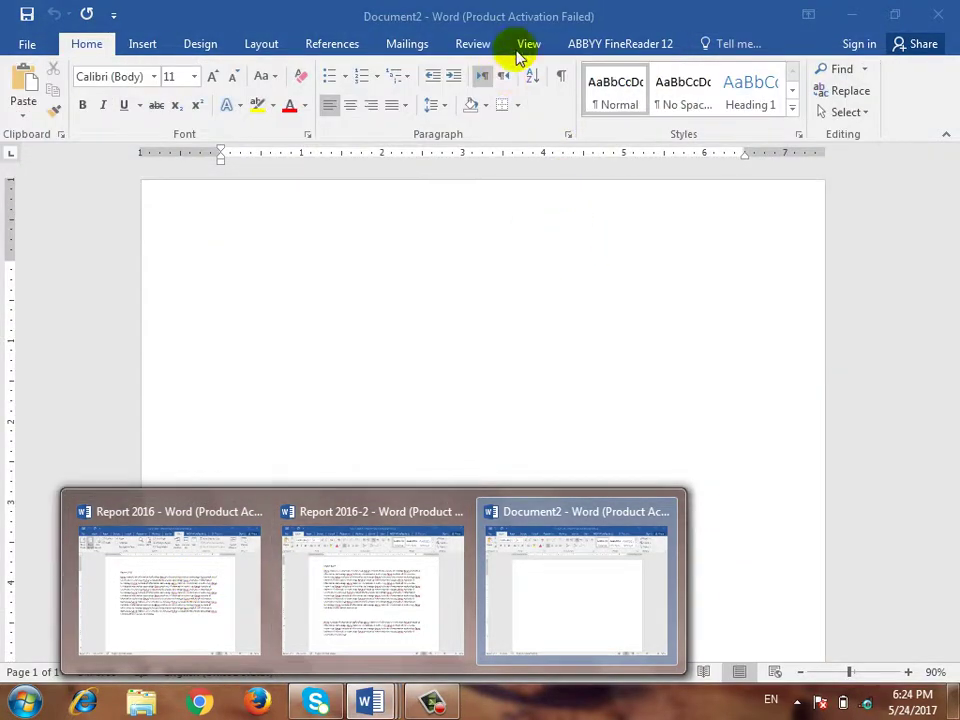
click(526, 44)
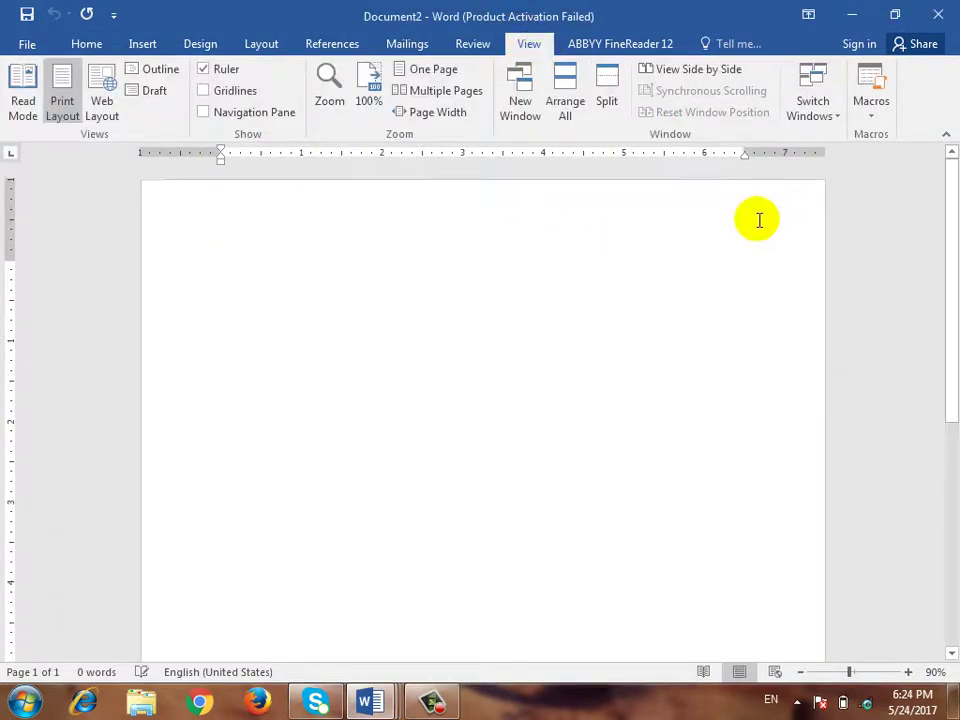
click(827, 113)
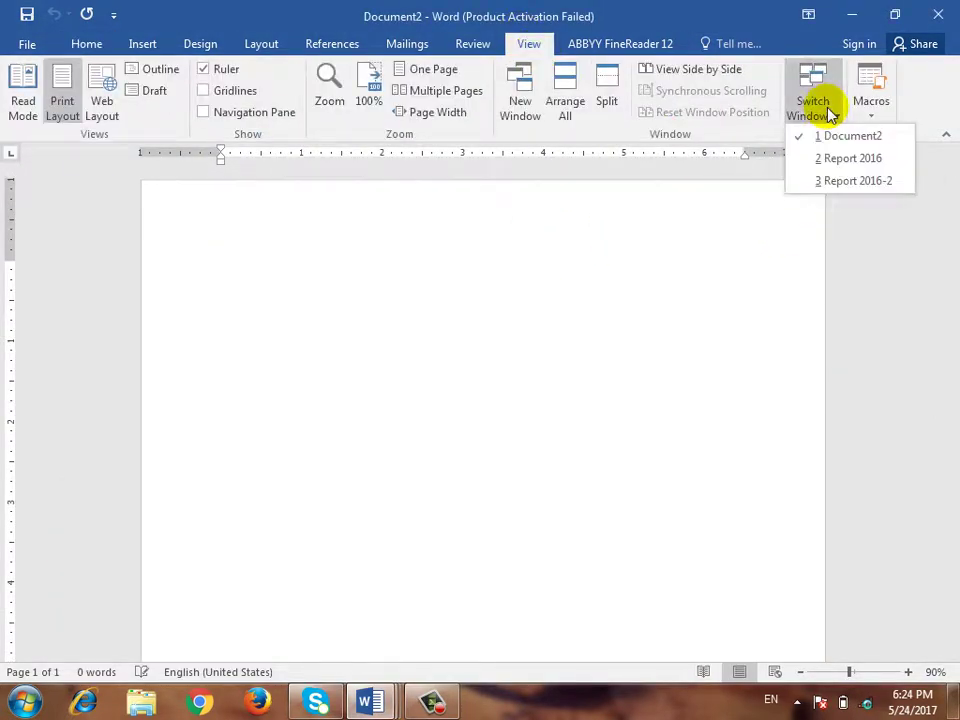
click(850, 160)
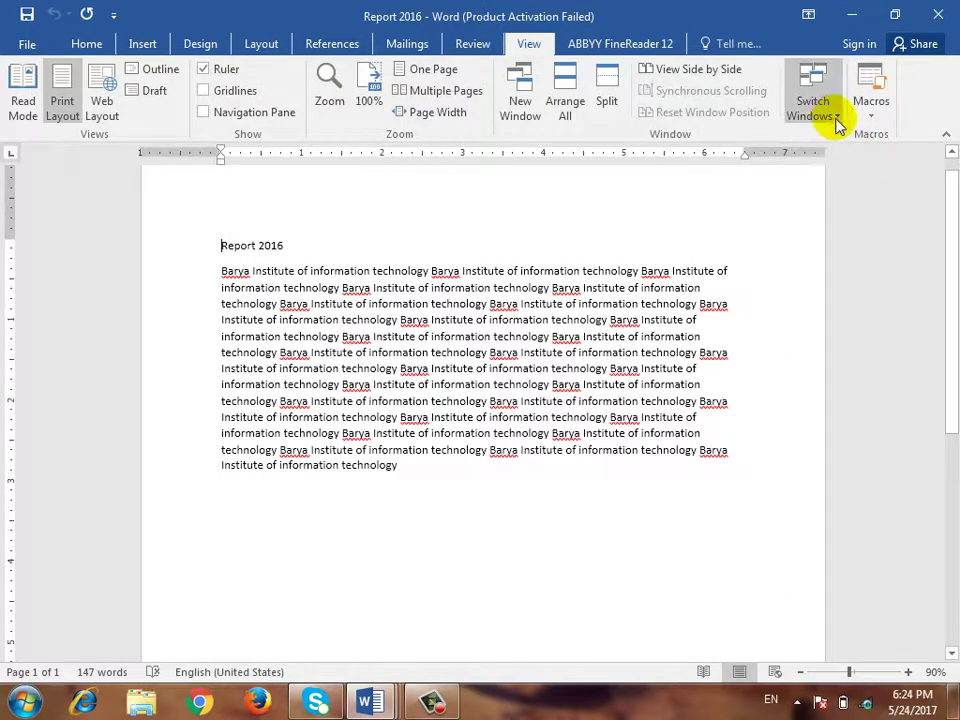
click(825, 115)
click(852, 181)
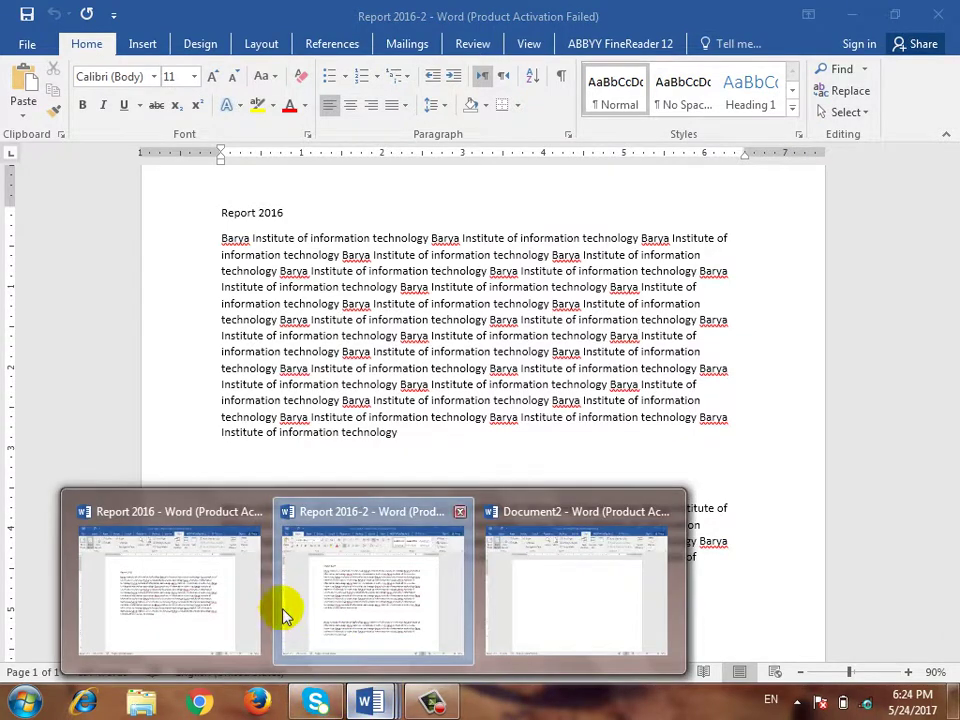
click(516, 600)
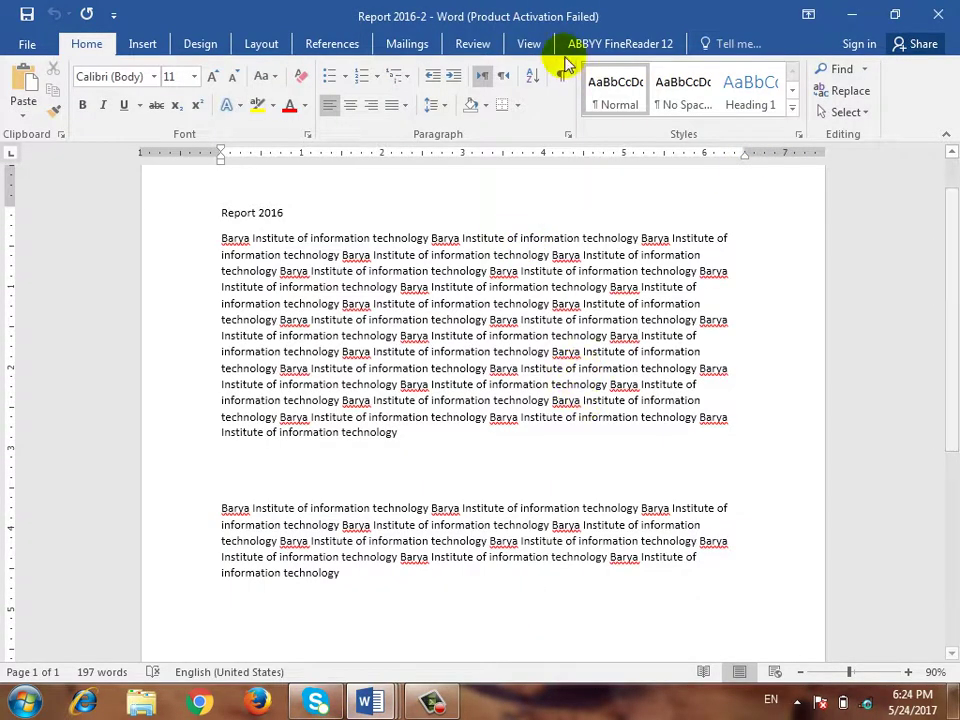
- Show the ABBYY FineReader 12 add-in commands in Word and look at the ABBYY FineReader 12 folder among the installed Windows programs
click(529, 43)
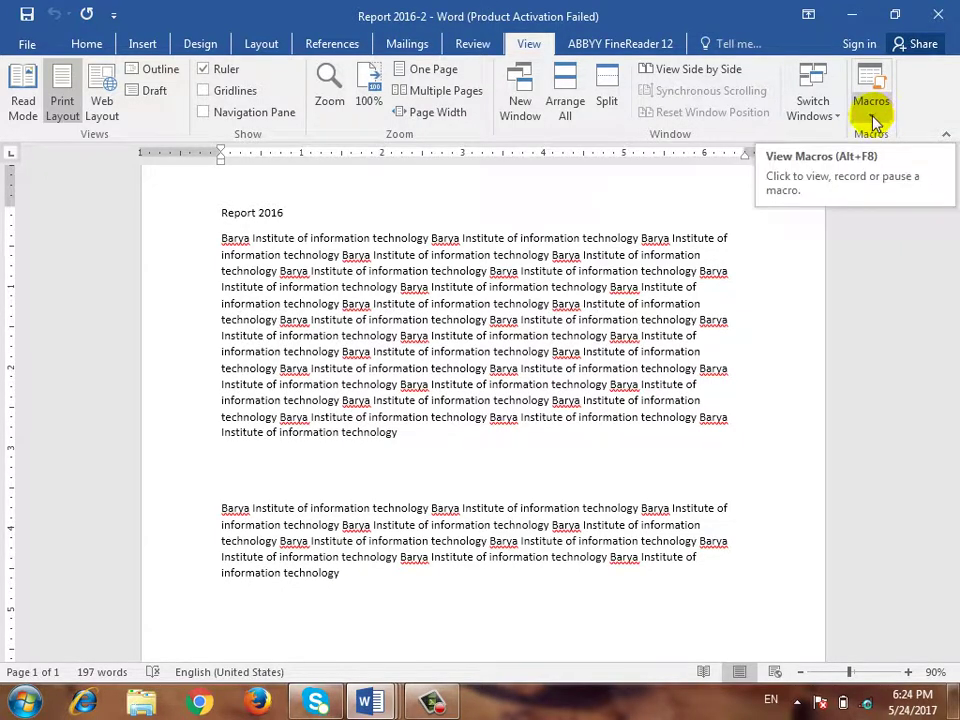
click(617, 47)
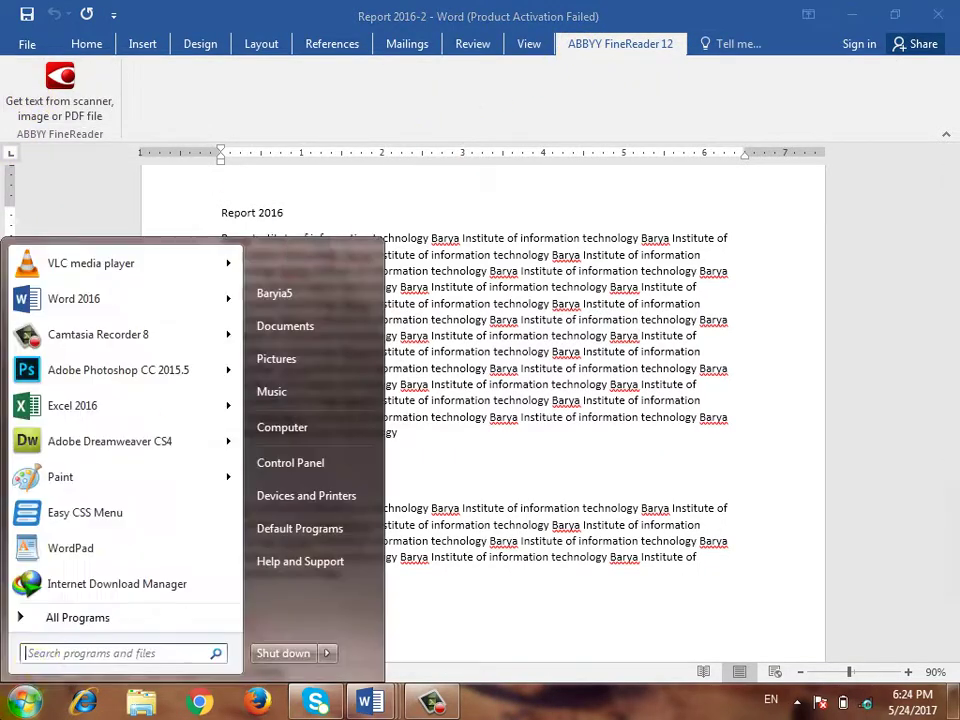
click(25, 703)
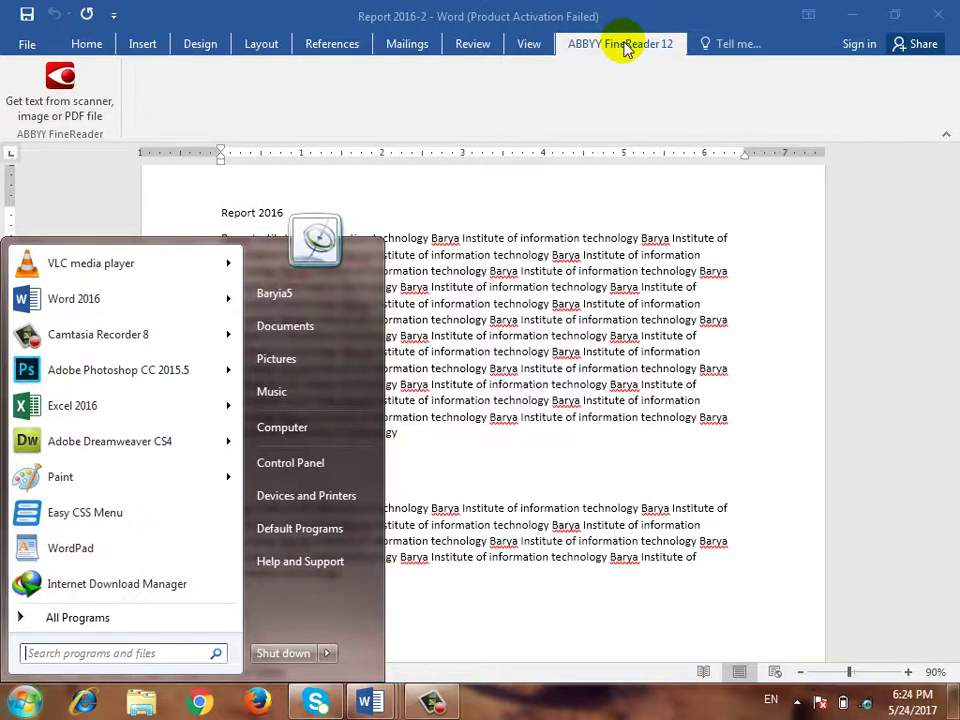
click(75, 618)
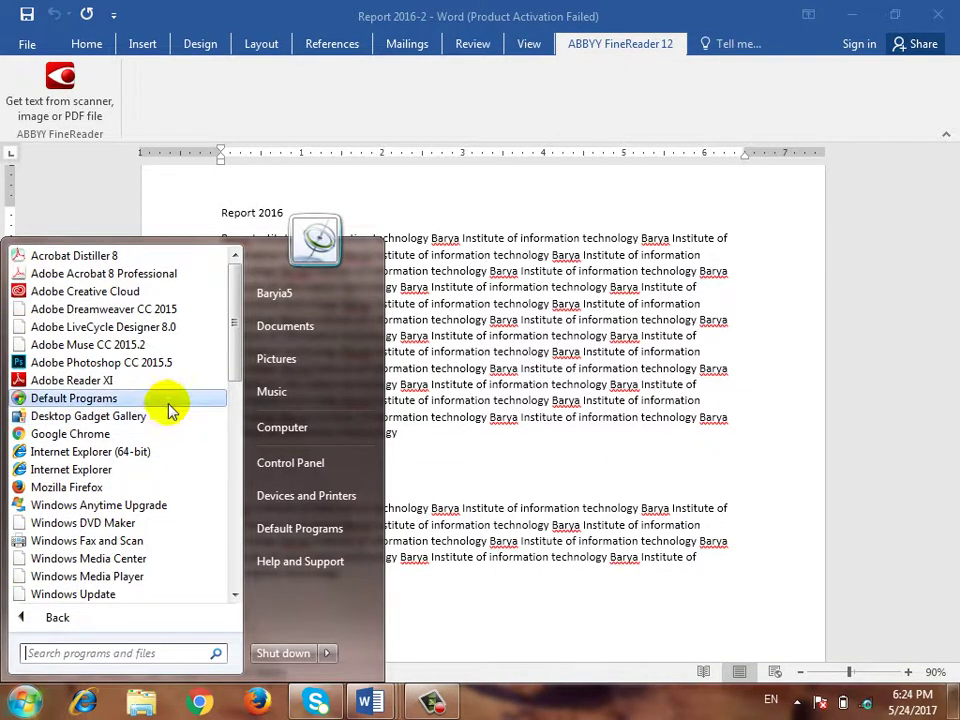
scroll(160, 470, down, 5)
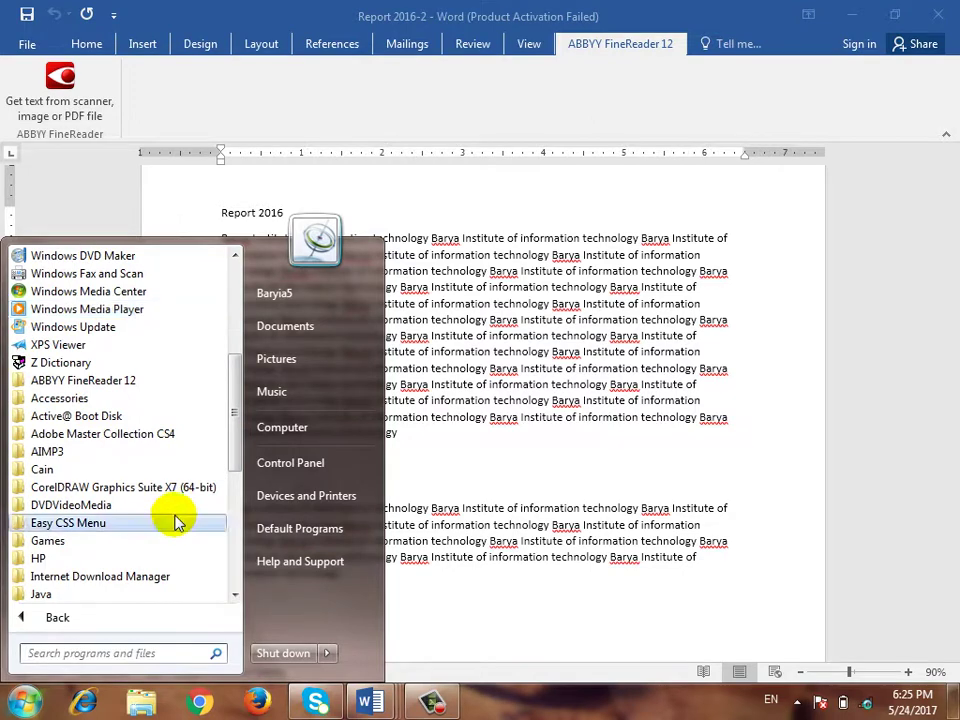
scroll(178, 530, down, 1)
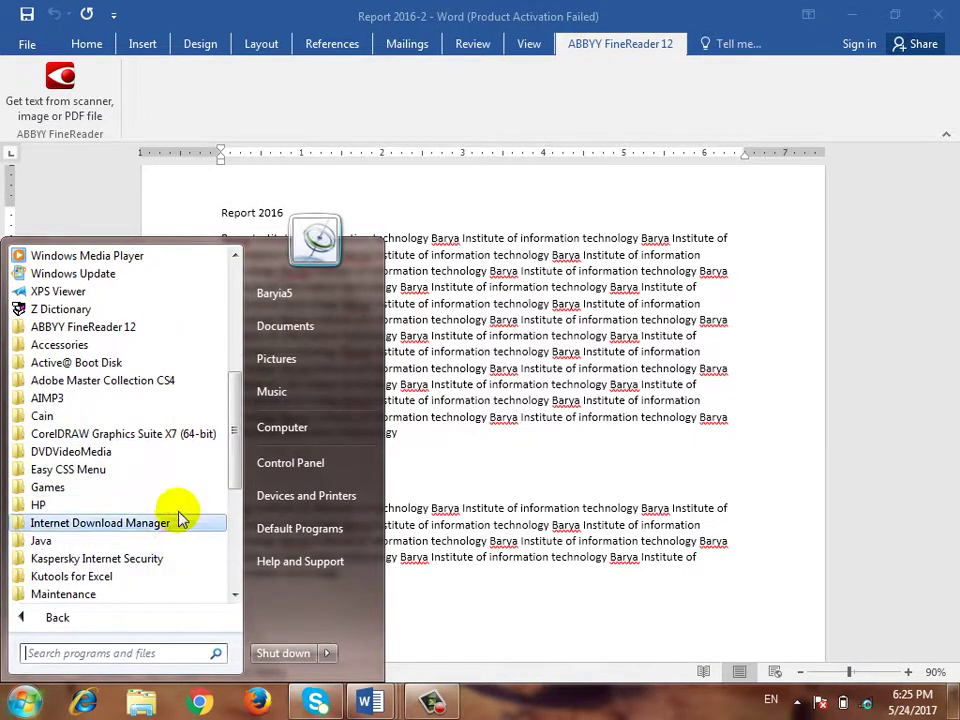
scroll(160, 380, down, 1)
click(130, 273)
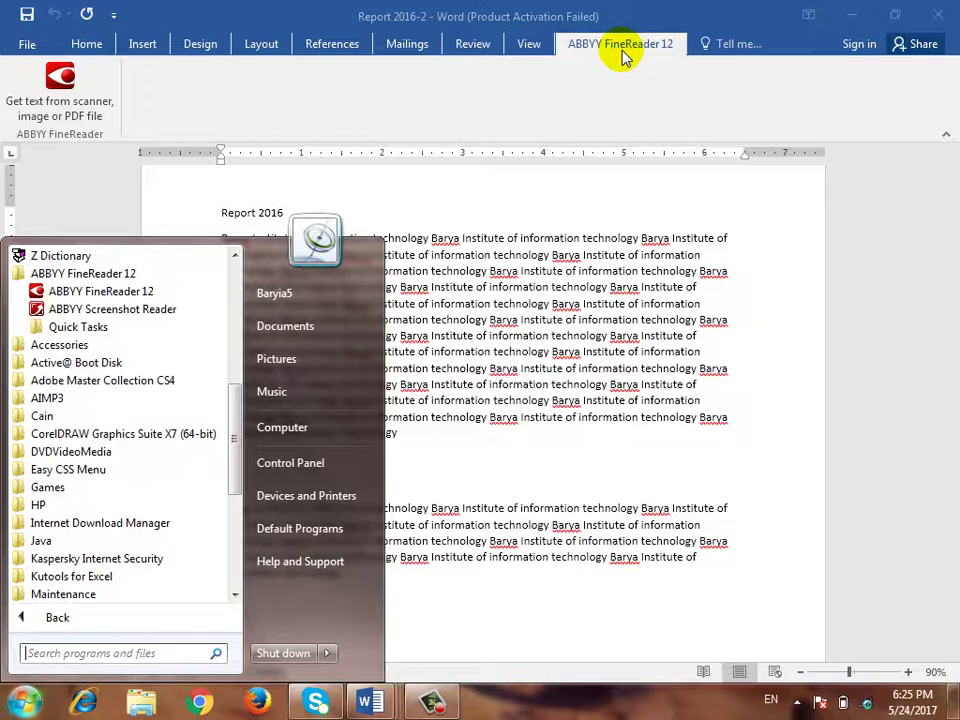
click(528, 311)
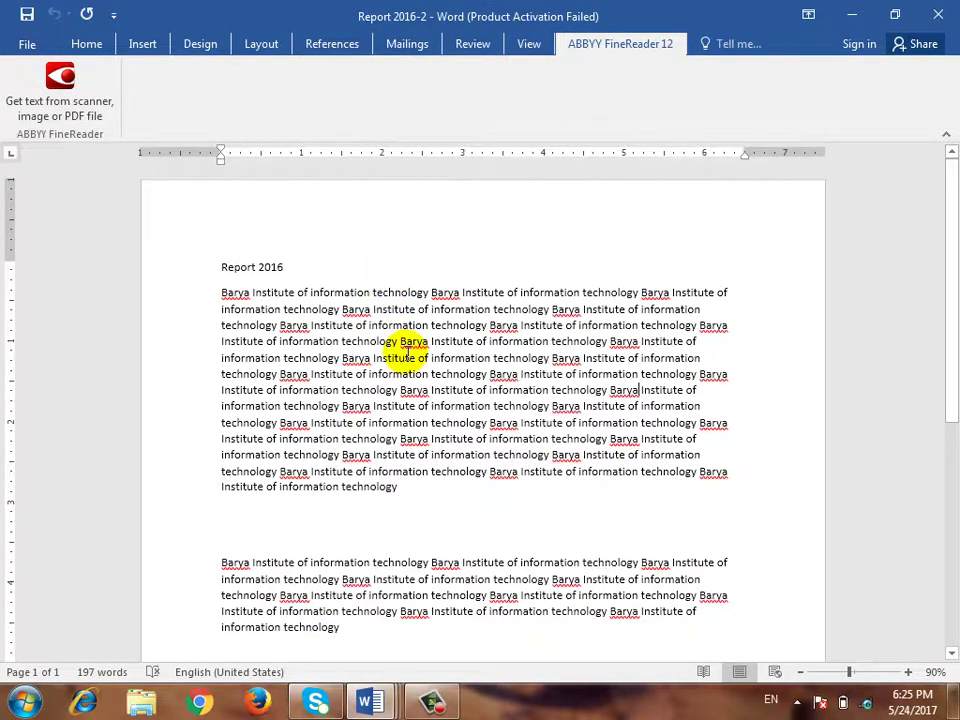
- Search Tell Me for "header" and look through the Add a Header gallery without inserting one
click(739, 45)
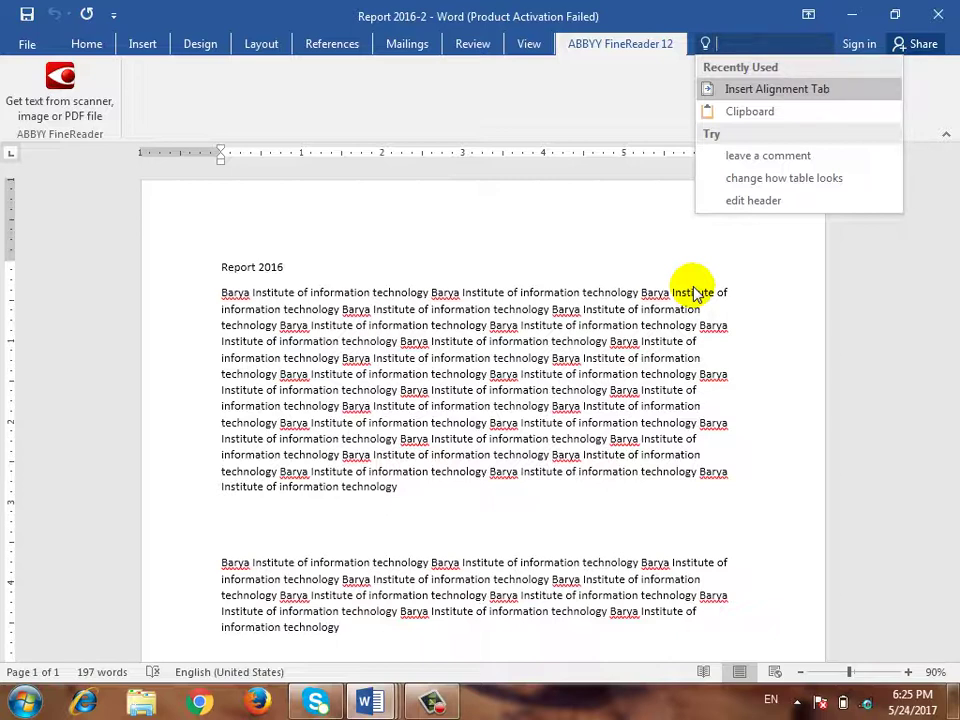
text(hea)
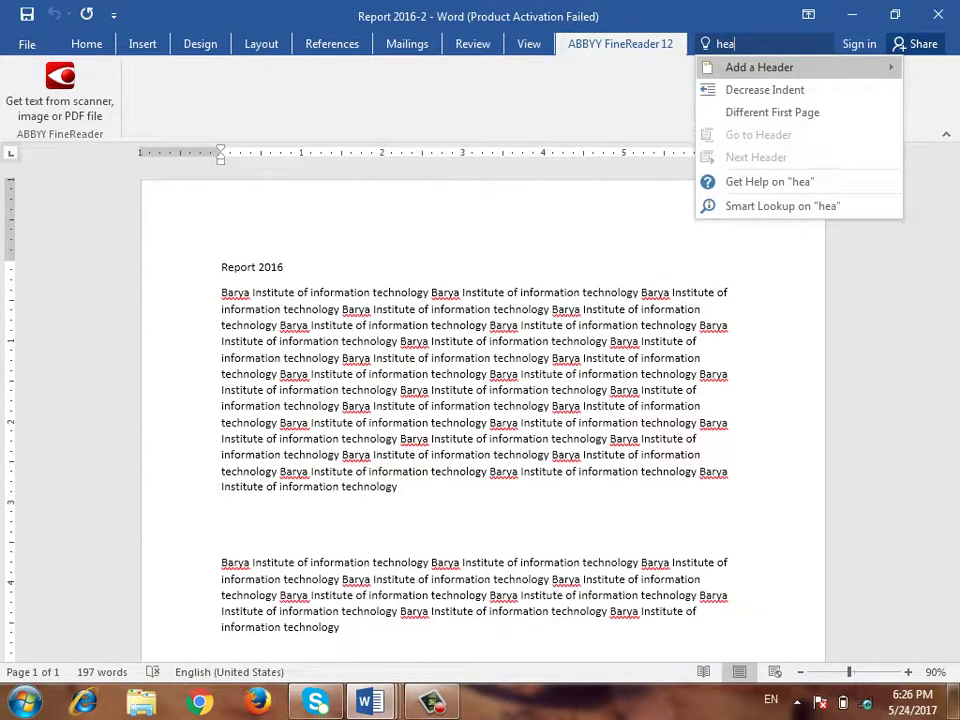
text(der)
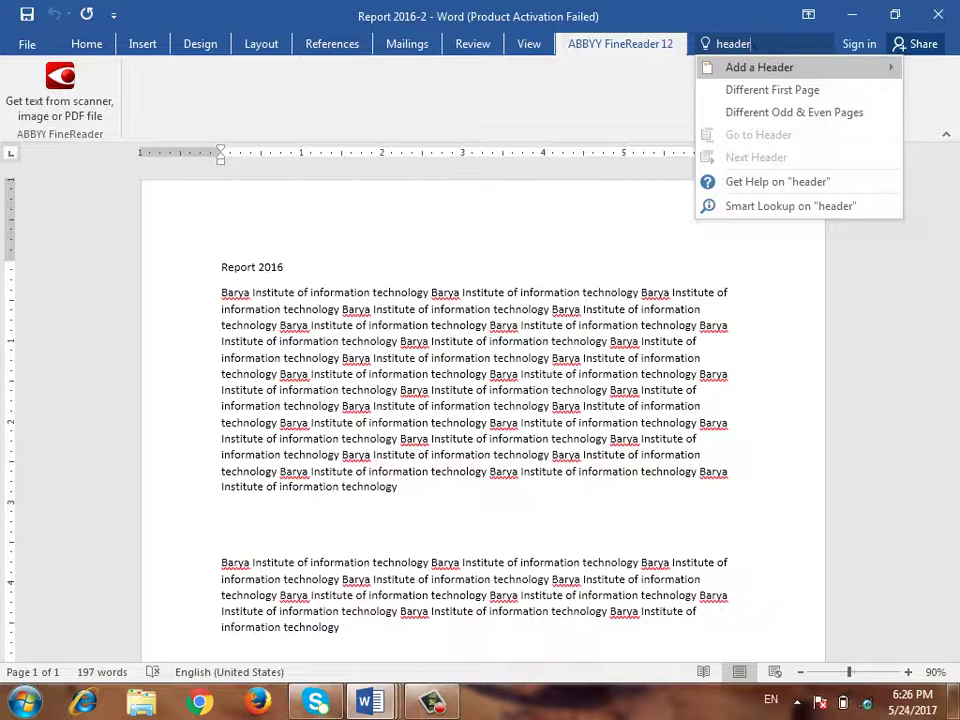
click(740, 66)
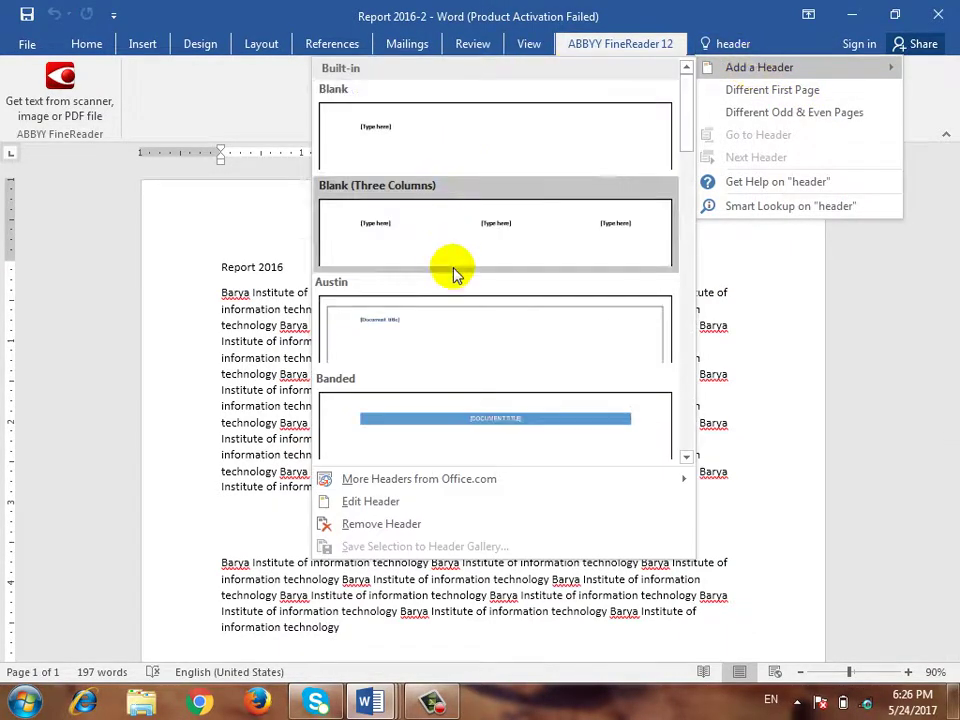
click(777, 46)
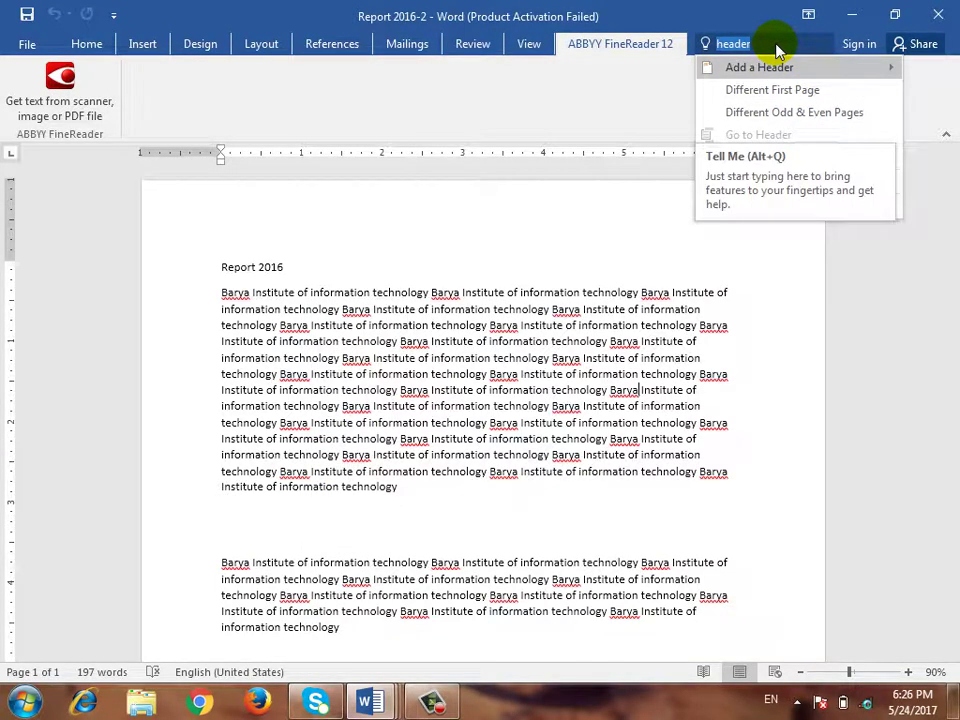